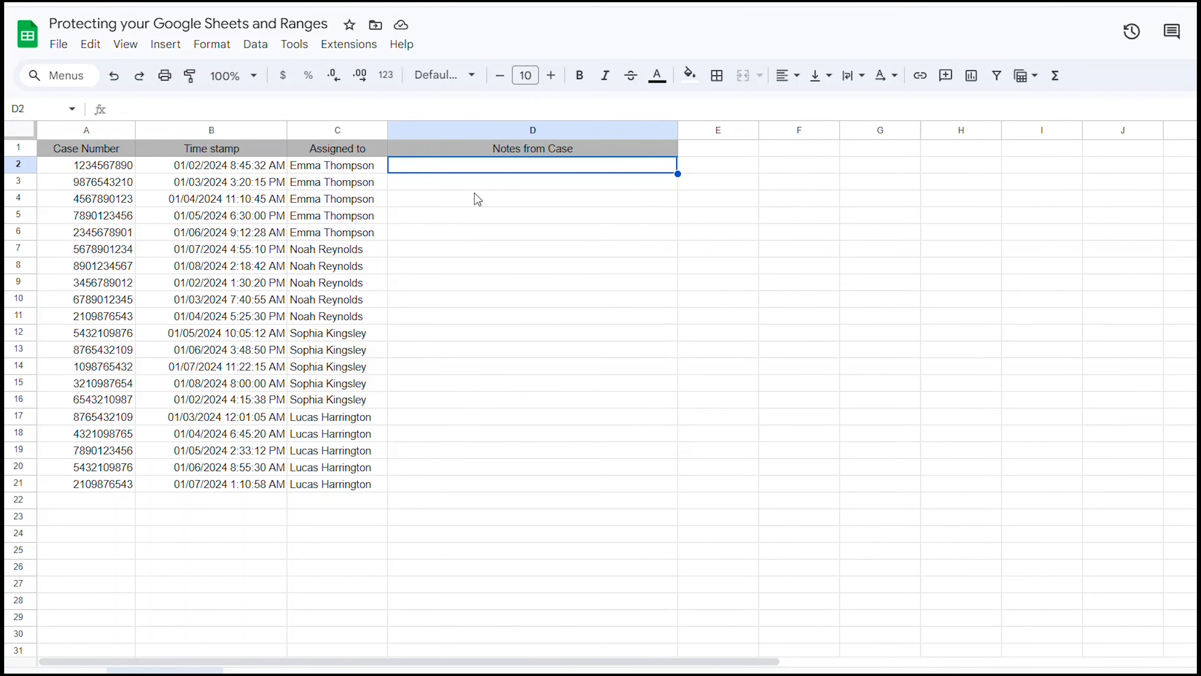
# Add a protection covering the entire Today's Cases sheet and proceed to its editing permissions.
pyautogui.click(255, 44)
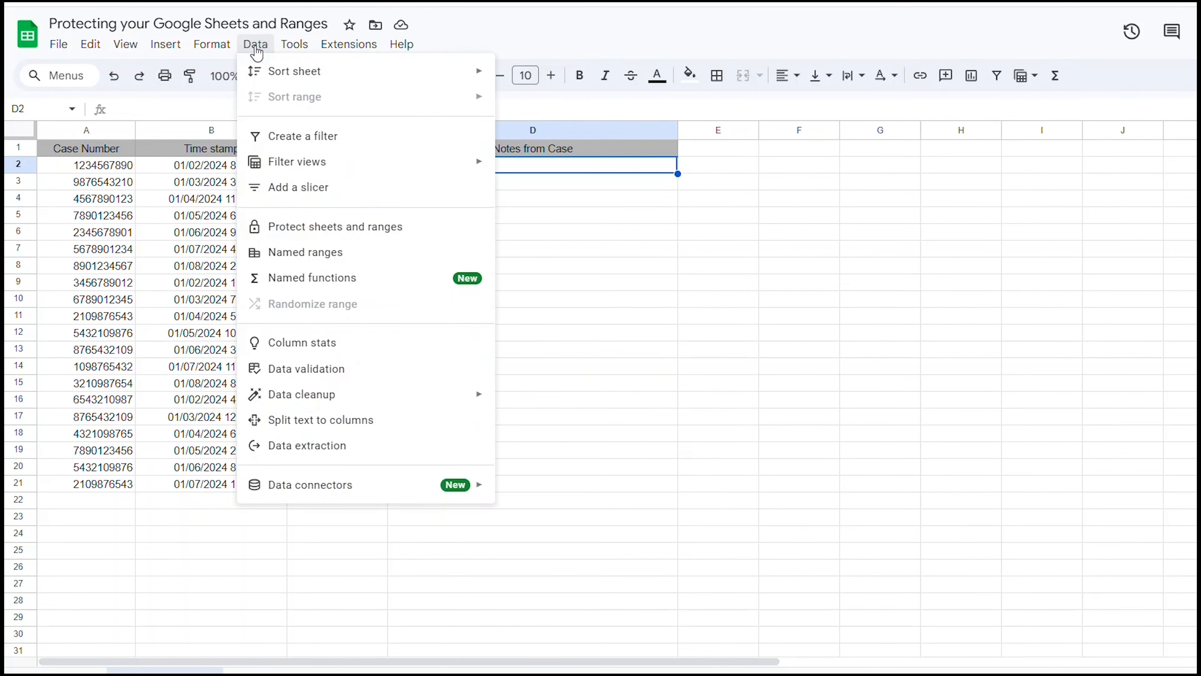
pyautogui.click(414, 232)
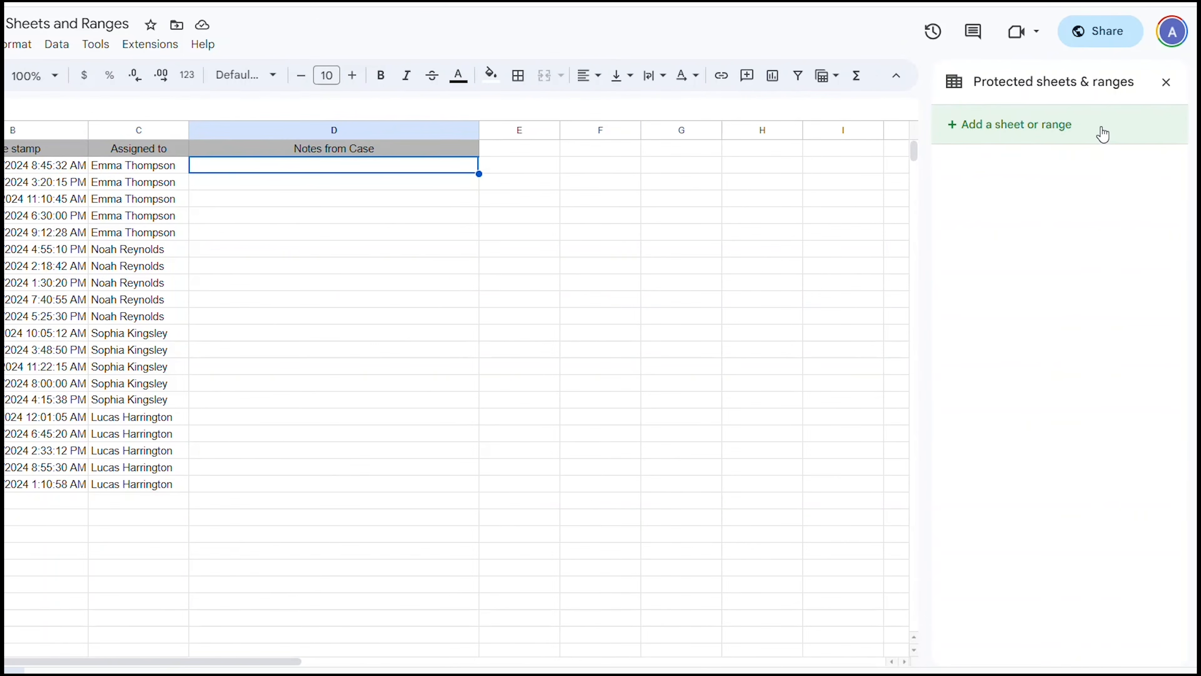
pyautogui.click(1102, 135)
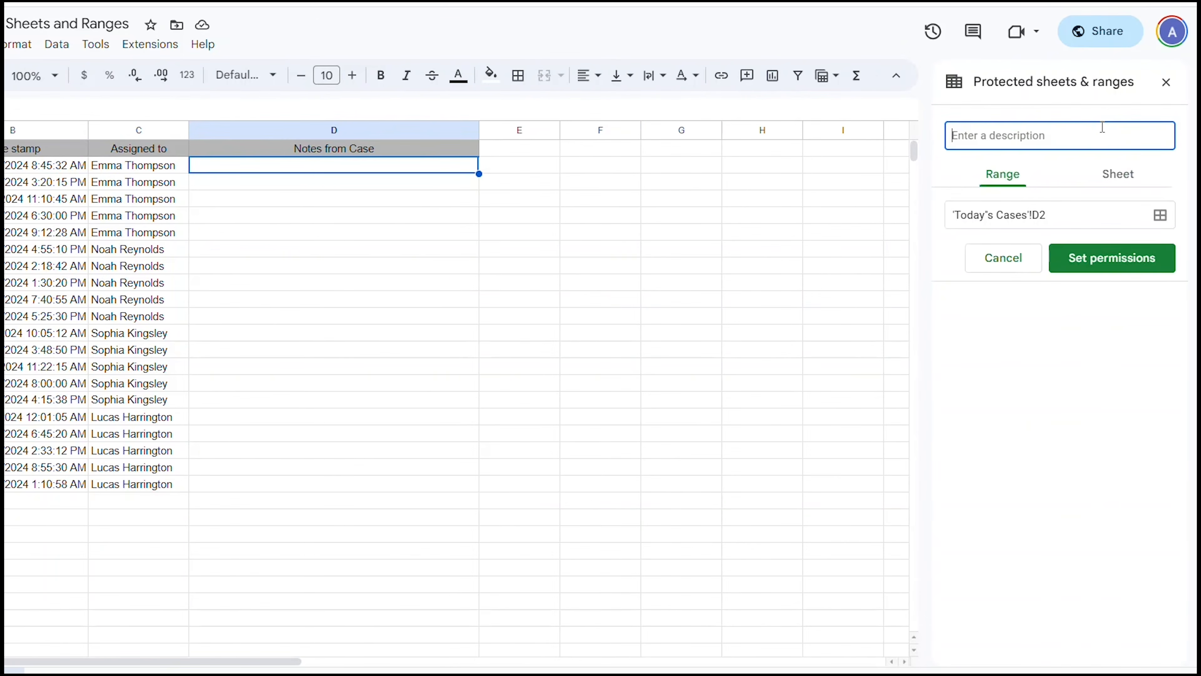
pyautogui.click(1120, 182)
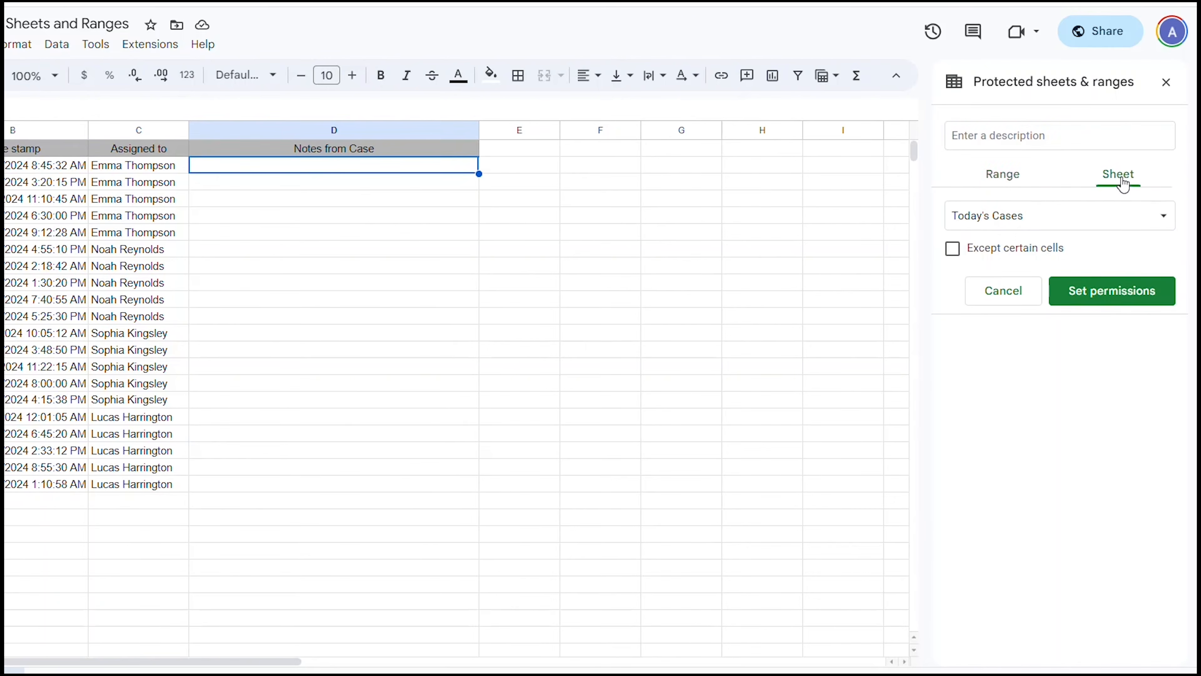
pyautogui.click(1002, 180)
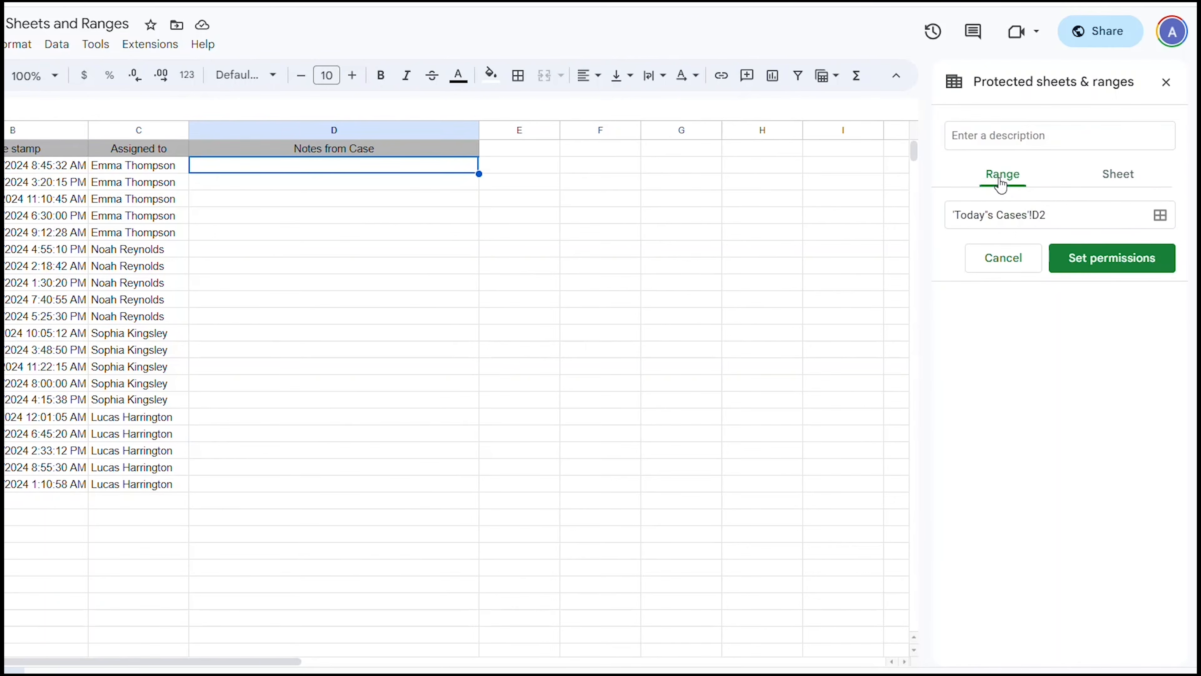
pyautogui.click(1134, 187)
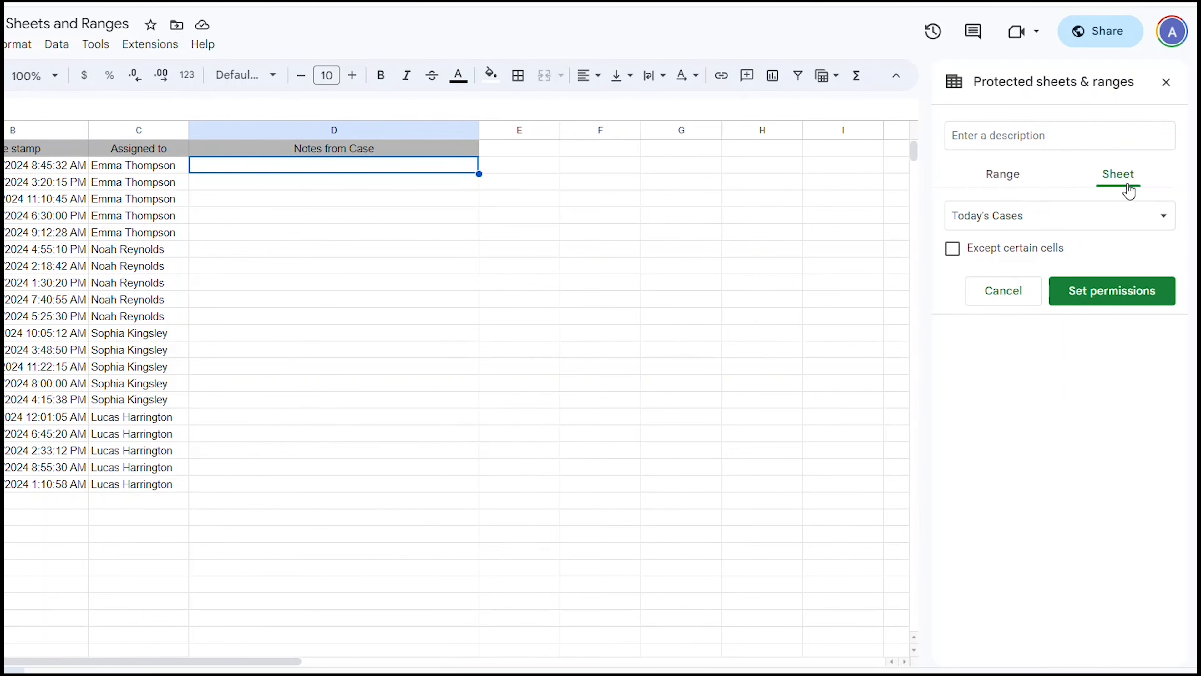
pyautogui.click(1124, 219)
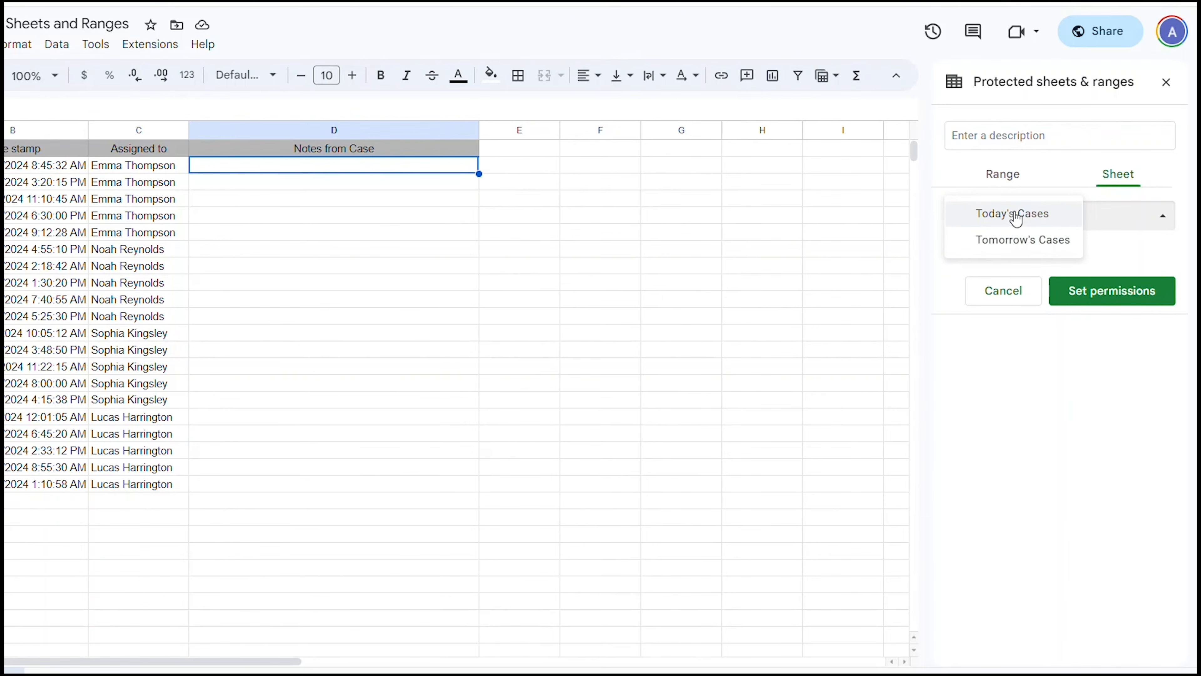
pyautogui.click(1062, 217)
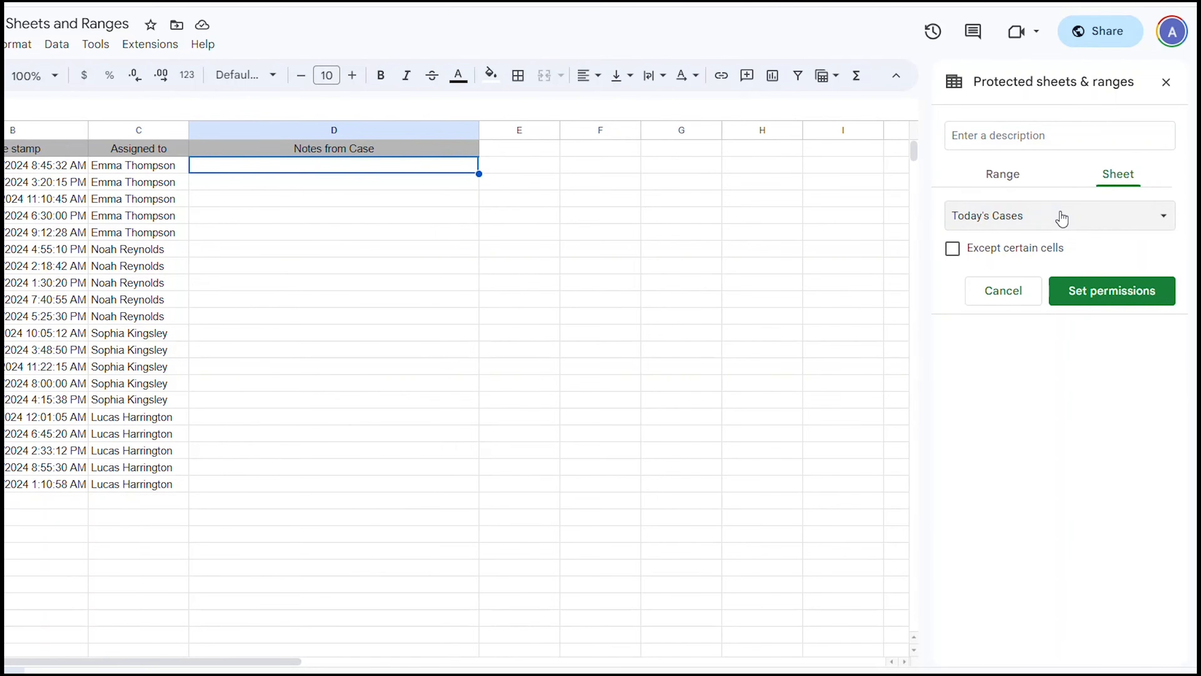
pyautogui.click(1165, 298)
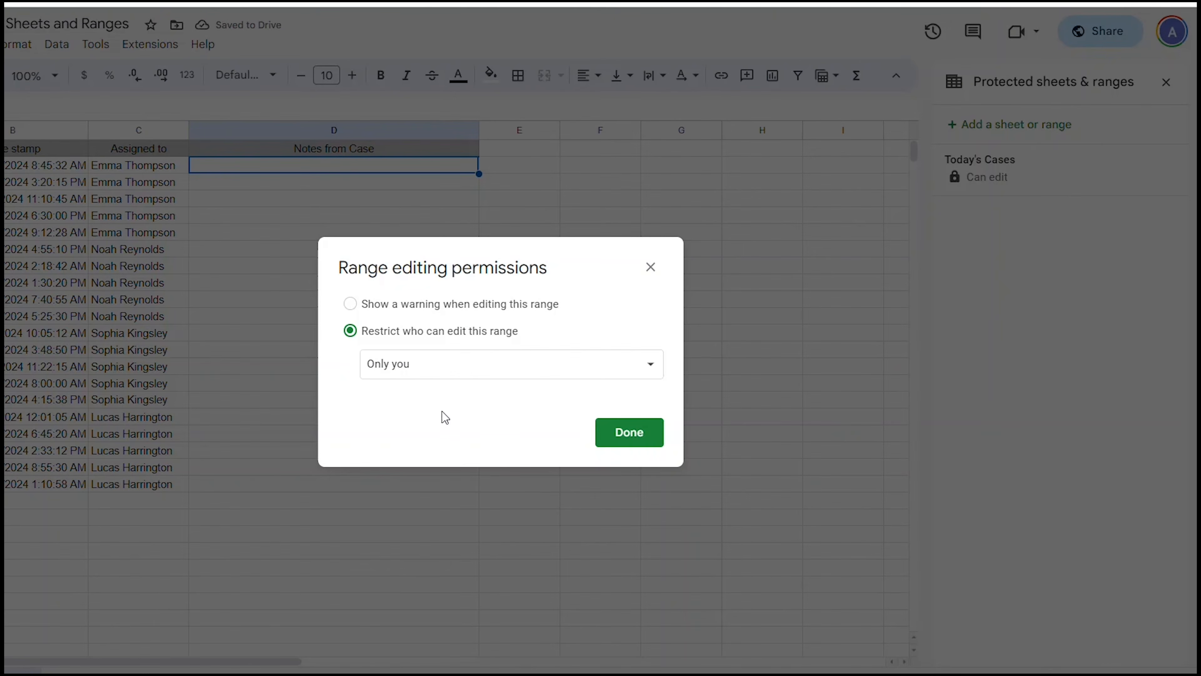
# Try the option that only shows a warning when editing, testing it by entering "Test" in cell D2.
pyautogui.click(376, 306)
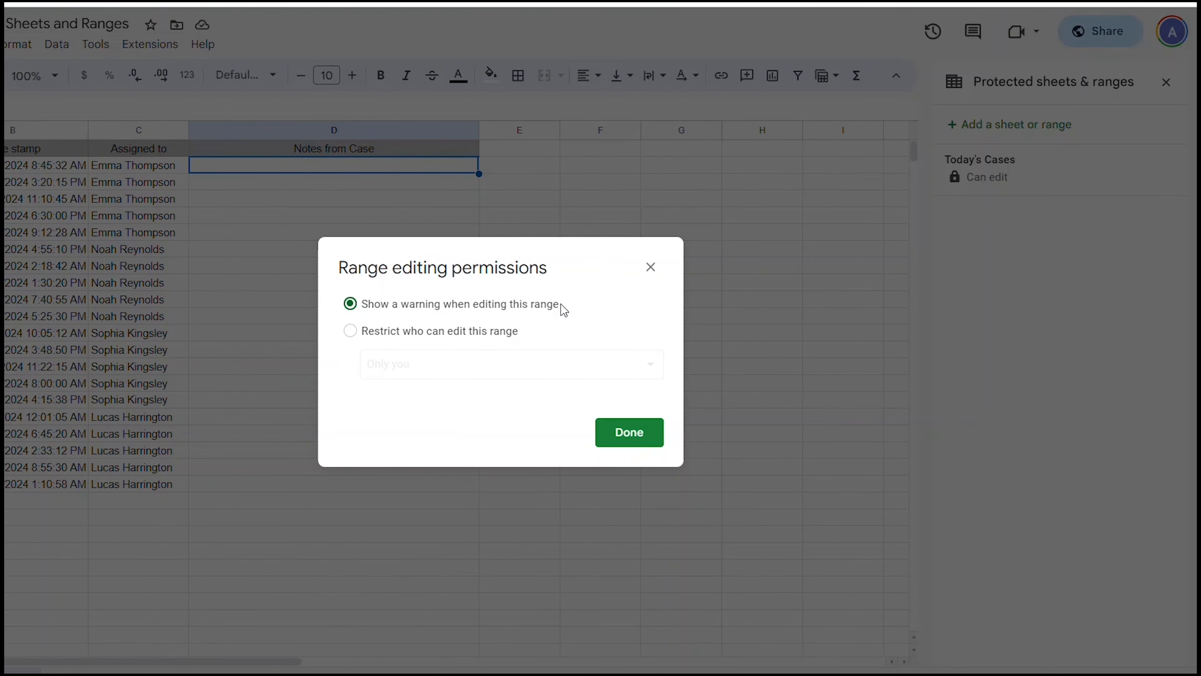
pyautogui.click(392, 332)
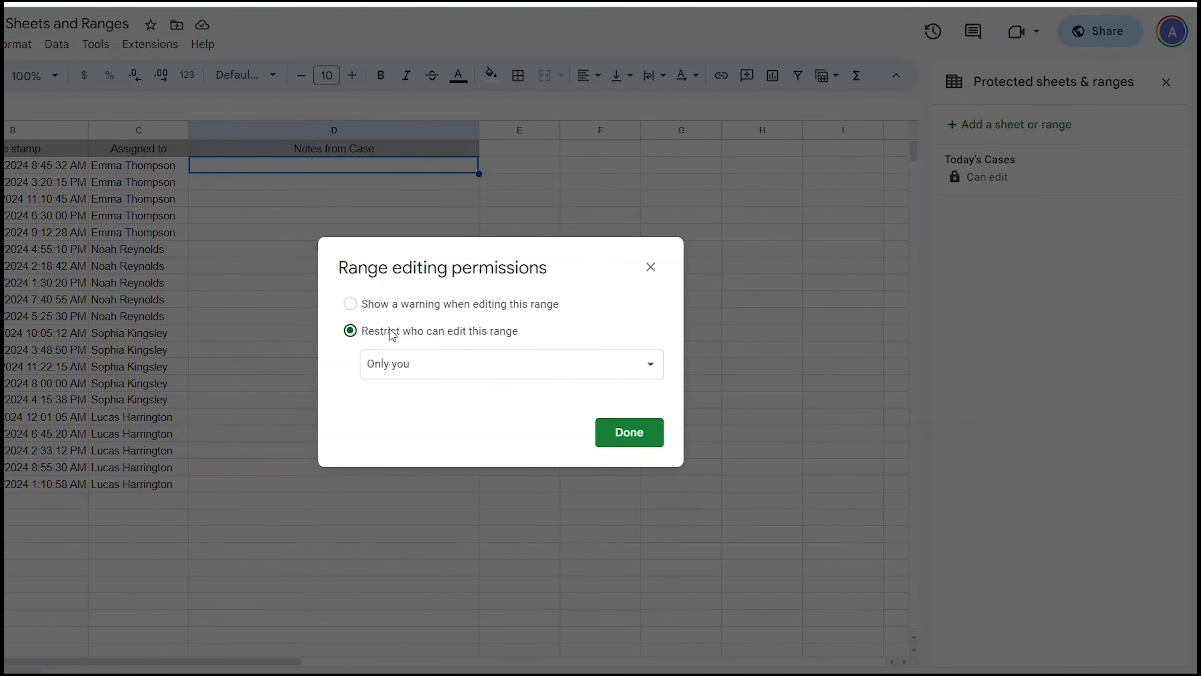
pyautogui.click(350, 304)
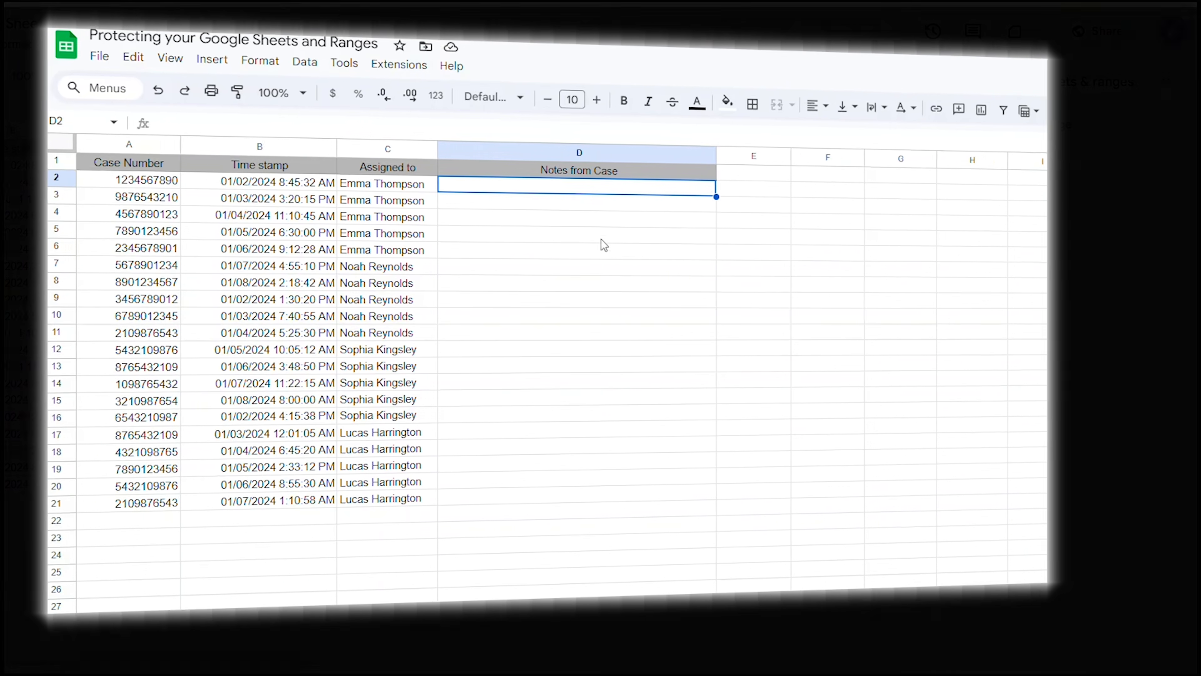
pyautogui.write('Test')
pyautogui.press('Return')
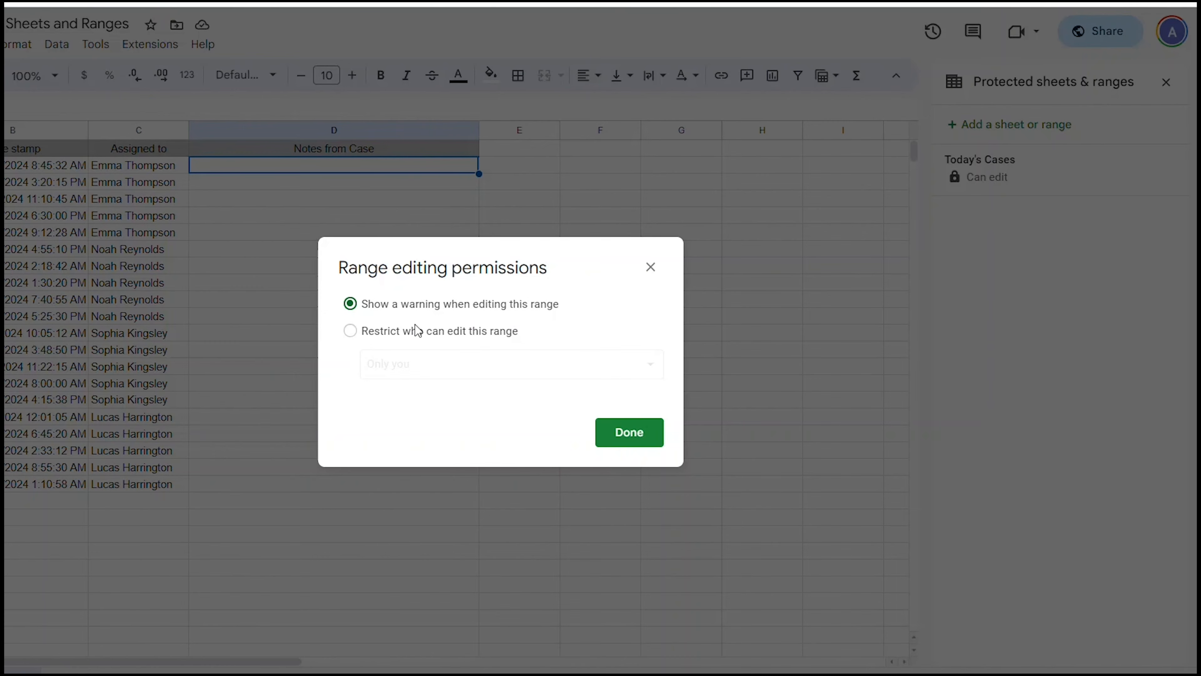
# Restrict editing to a custom list with the additional editor's email, and share the spreadsheet with that person as Editor.
pyautogui.click(350, 330)
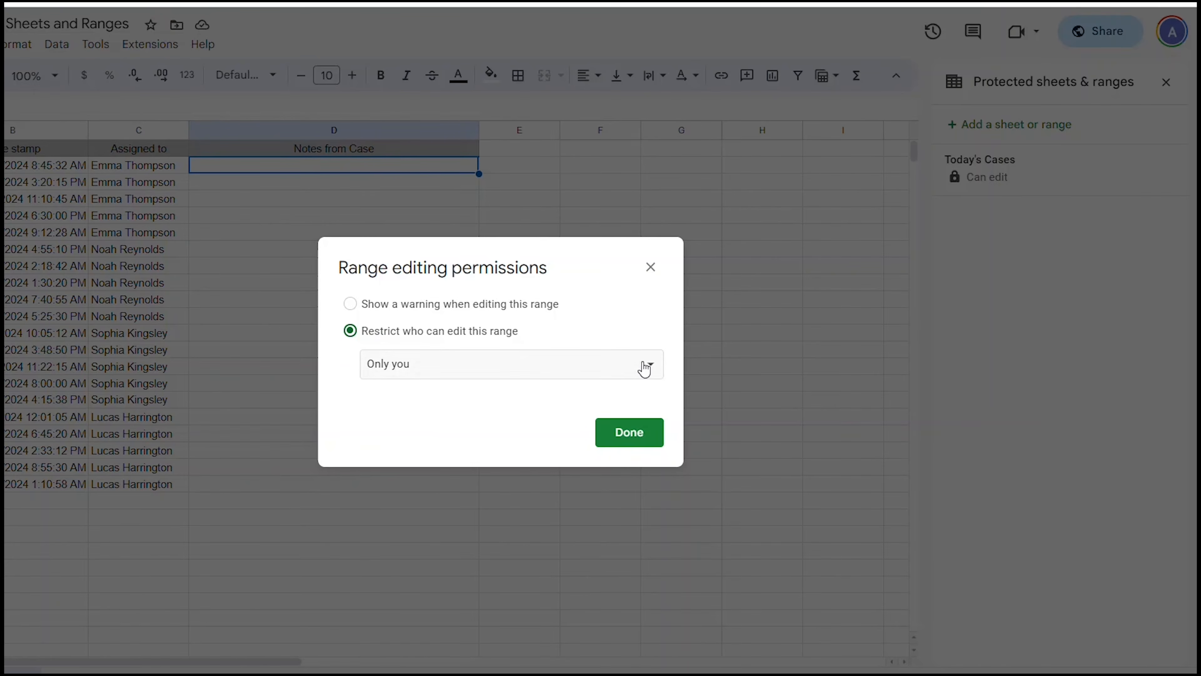
pyautogui.click(651, 367)
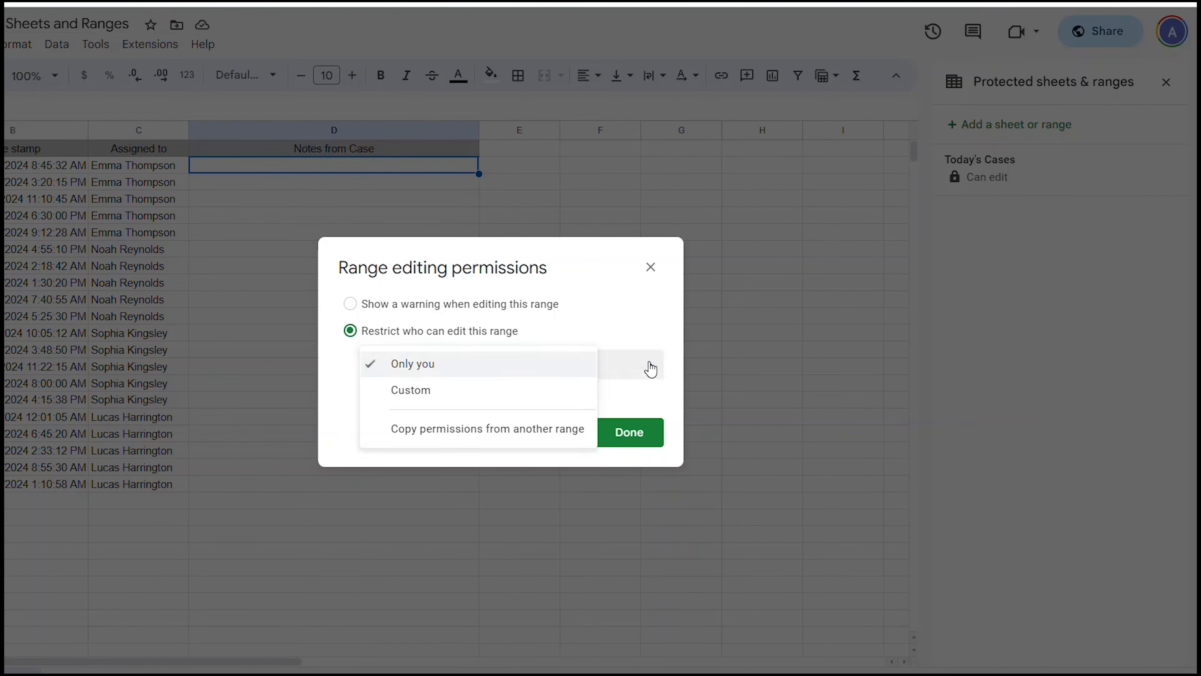
pyautogui.click(441, 391)
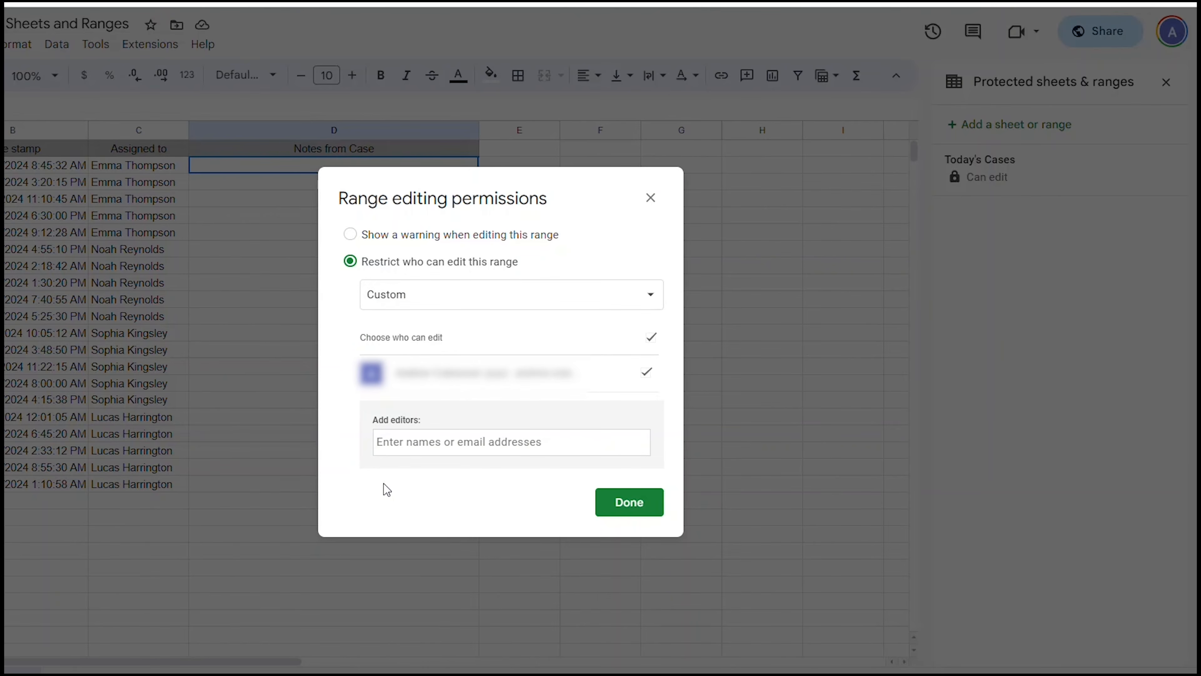
pyautogui.write('mre')
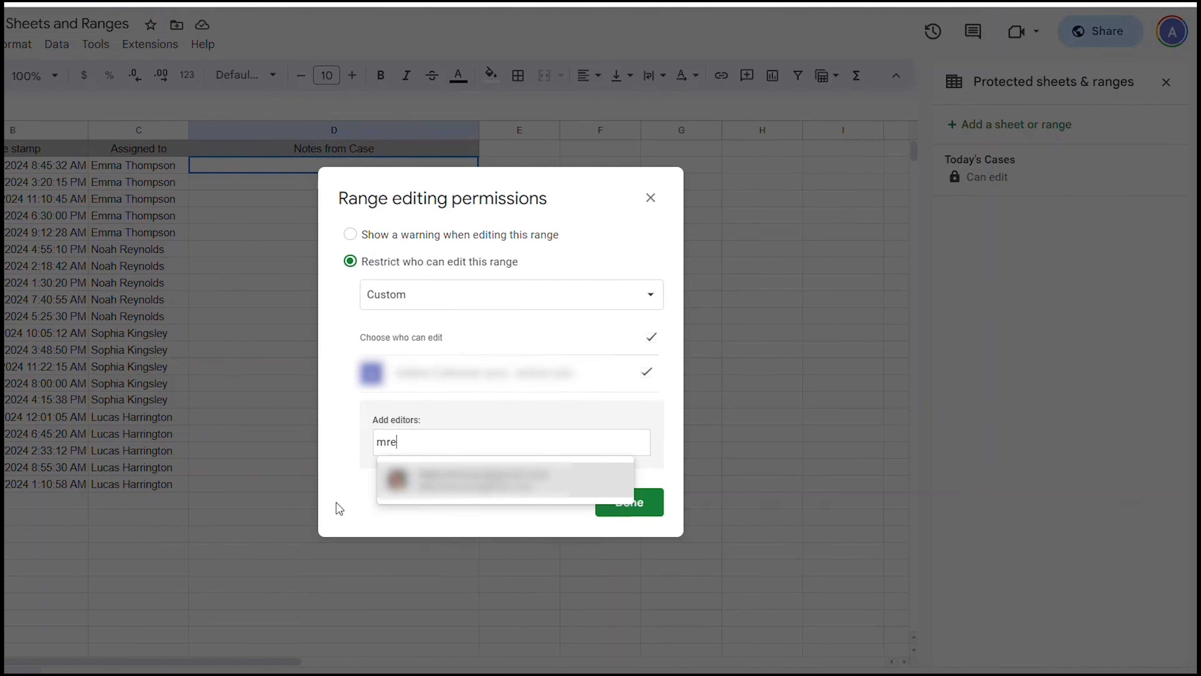
pyautogui.press('Return')
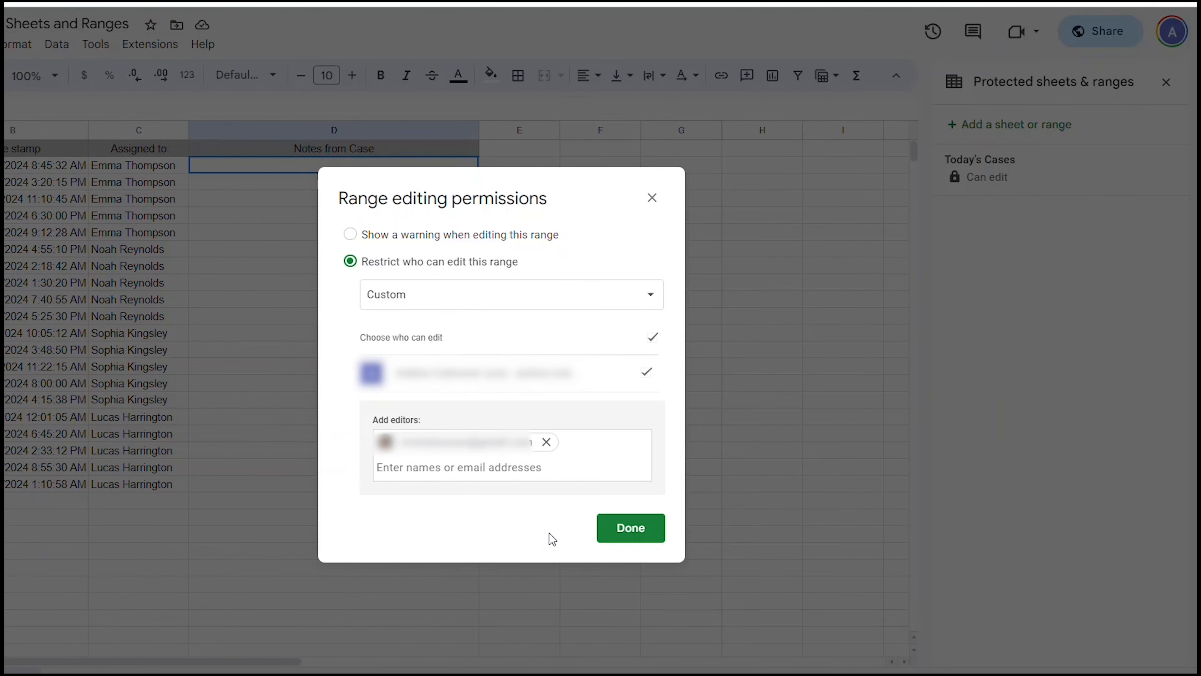
pyautogui.click(658, 536)
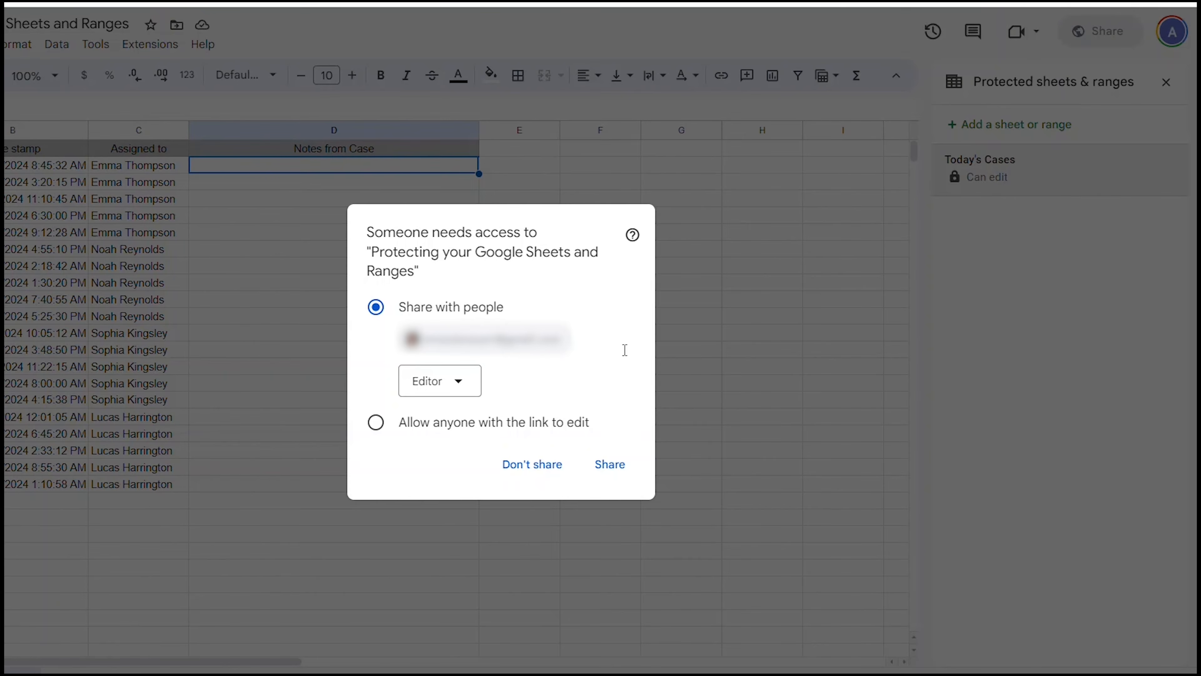
pyautogui.click(603, 469)
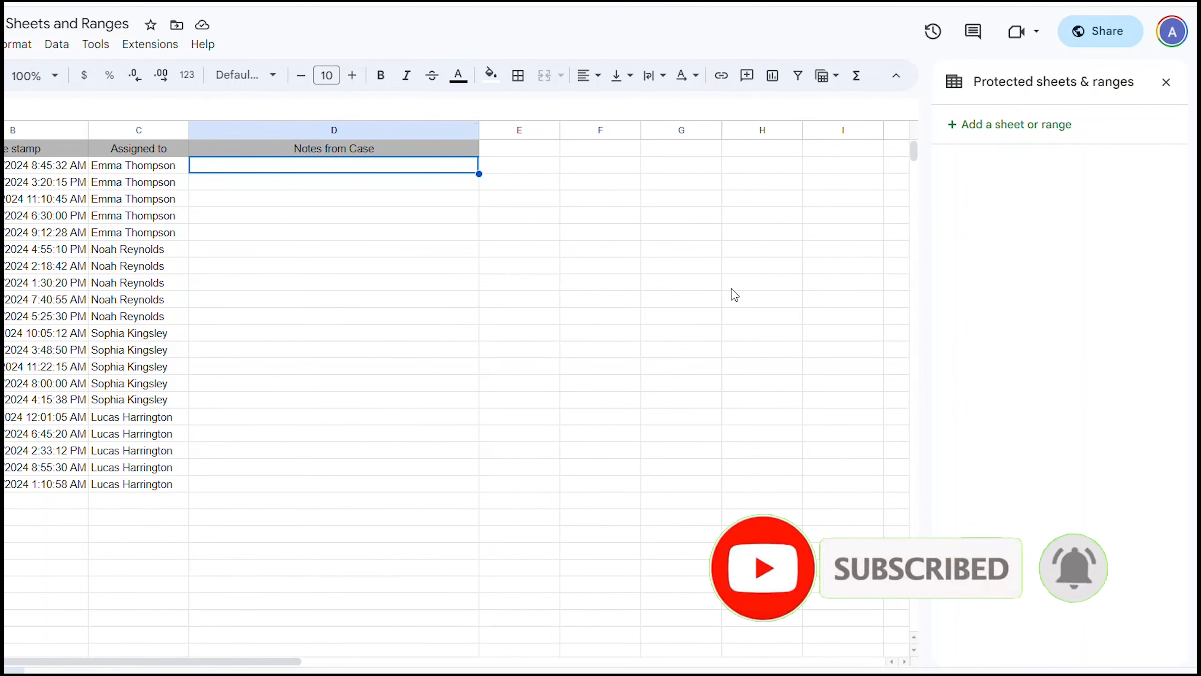
# Start a new sheet protection for Today's Cases and enable the exception for certain cells.
pyautogui.click(1080, 127)
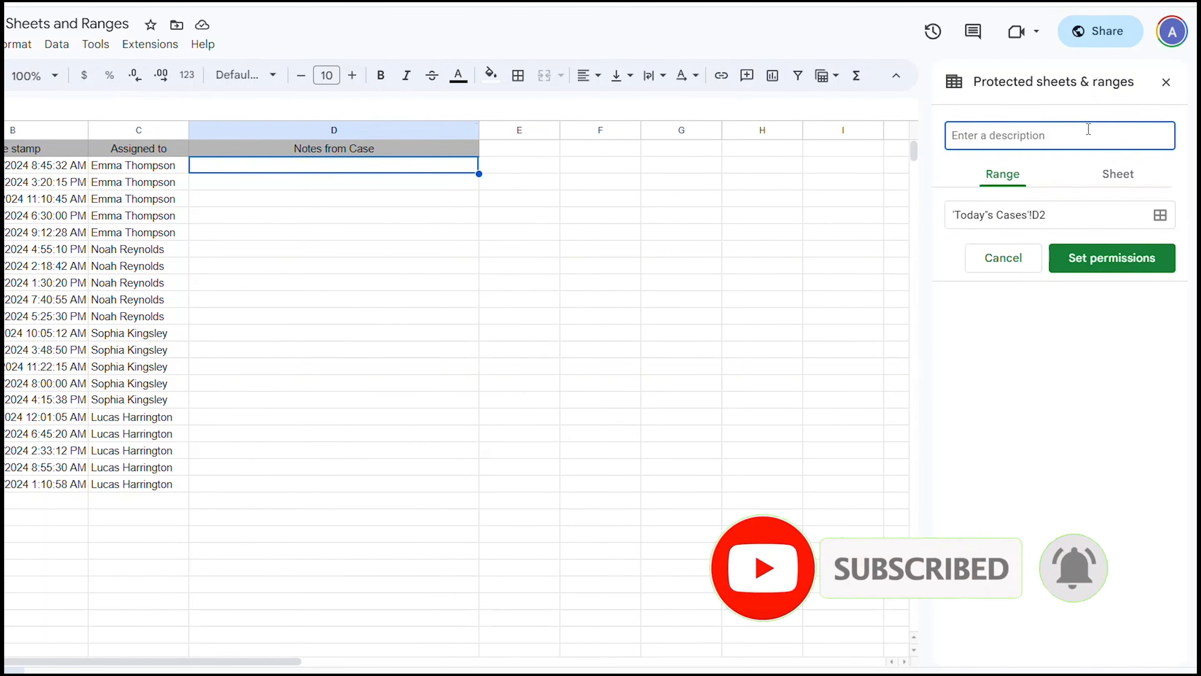
pyautogui.click(1127, 182)
pyautogui.click(1128, 184)
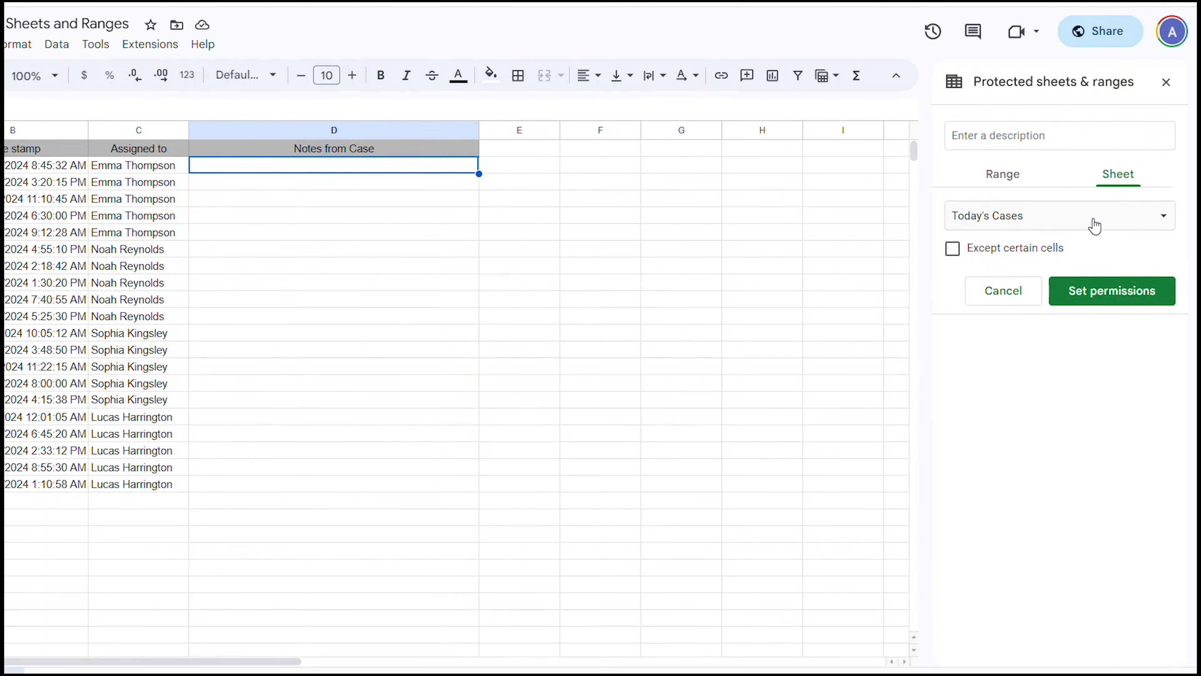
pyautogui.click(1051, 221)
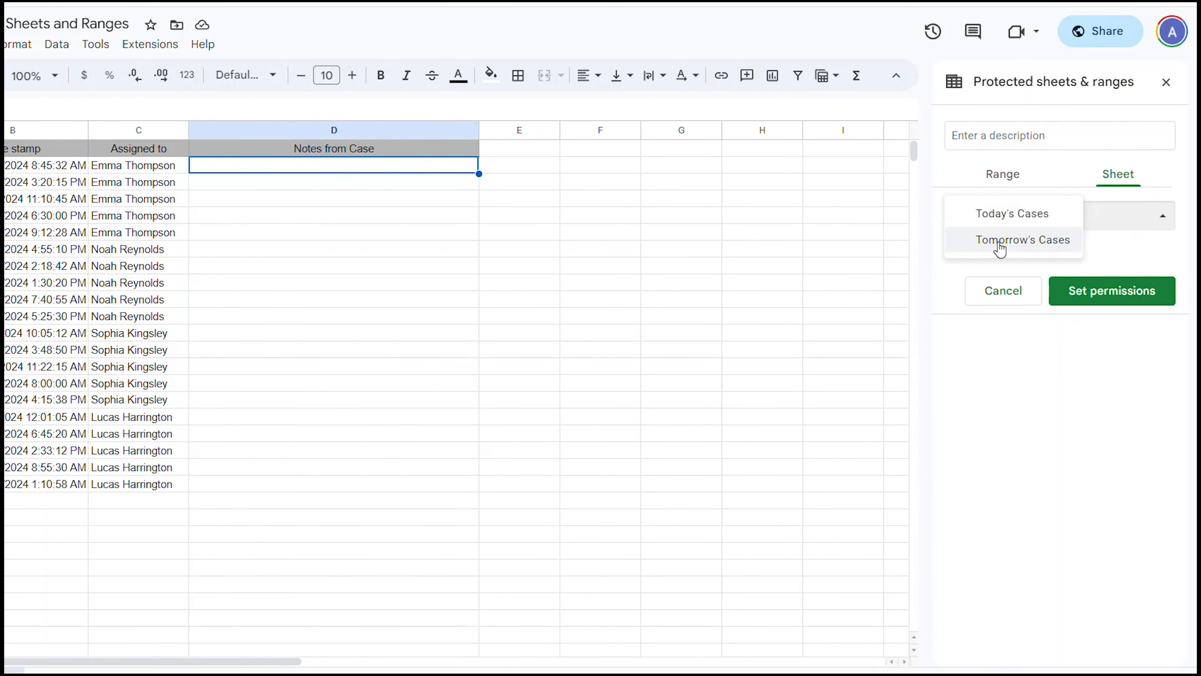
pyautogui.click(992, 221)
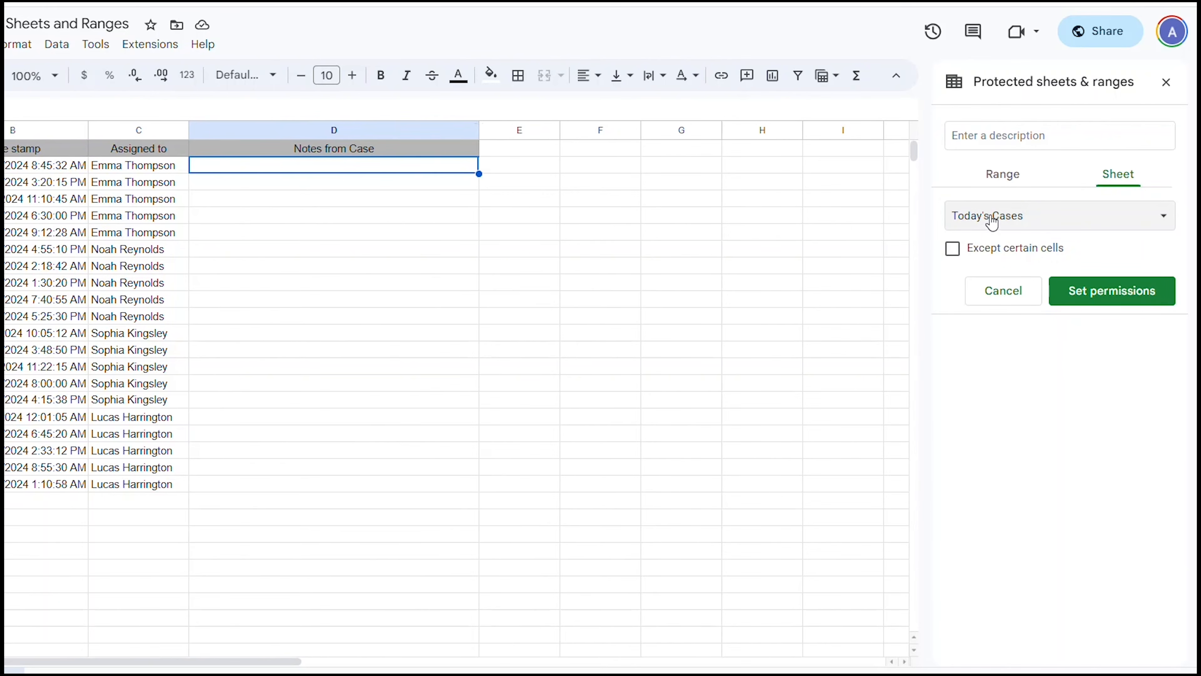
pyautogui.click(951, 252)
pyautogui.click(951, 251)
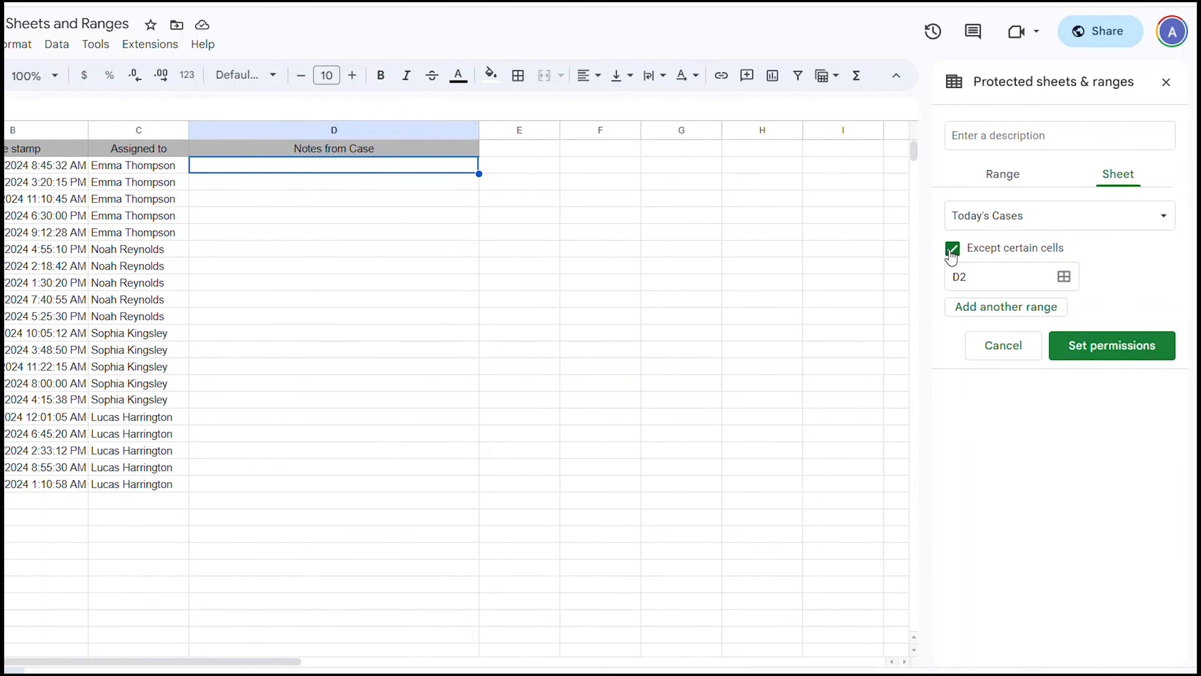
# Exempt D2:D21 from the sheet protection and apply it with editing restricted to only you.
pyautogui.click(1064, 283)
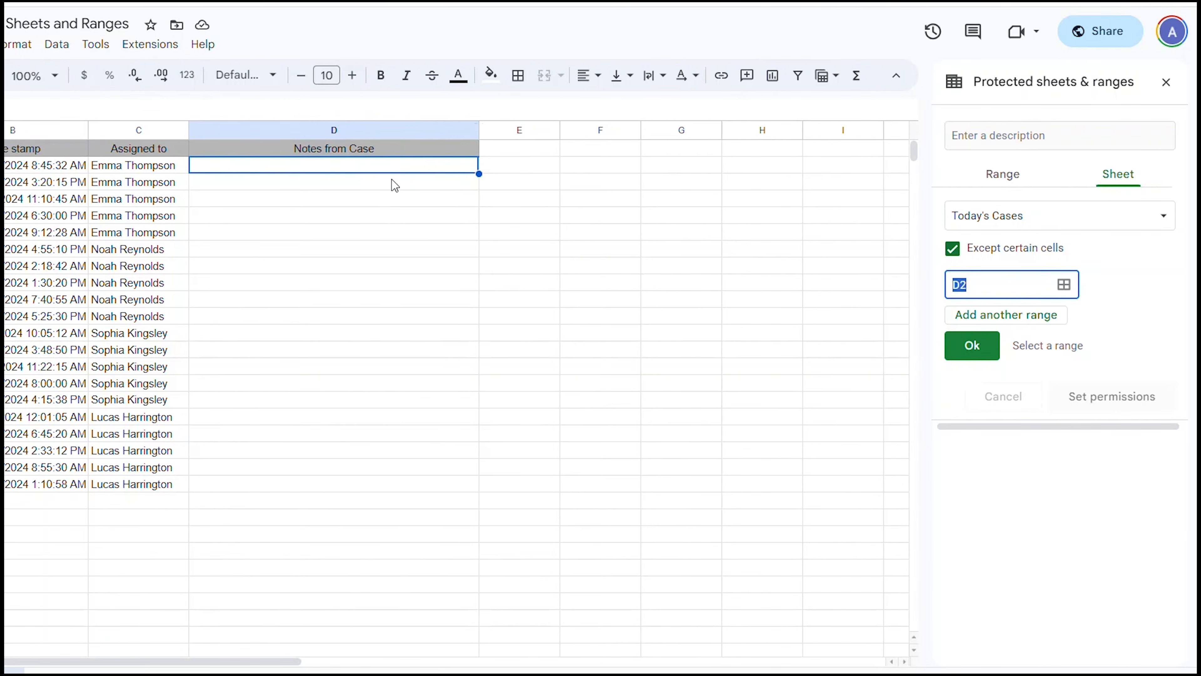
pyautogui.moveTo(295, 166); pyautogui.dragTo(328, 489)
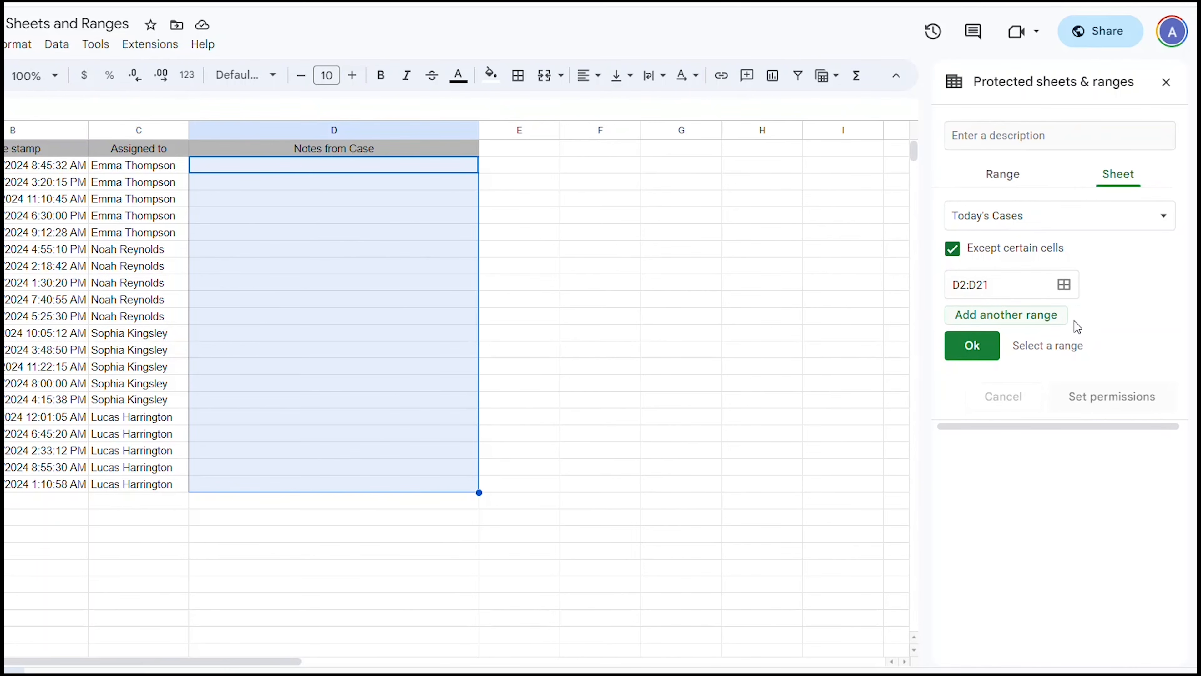
pyautogui.click(972, 356)
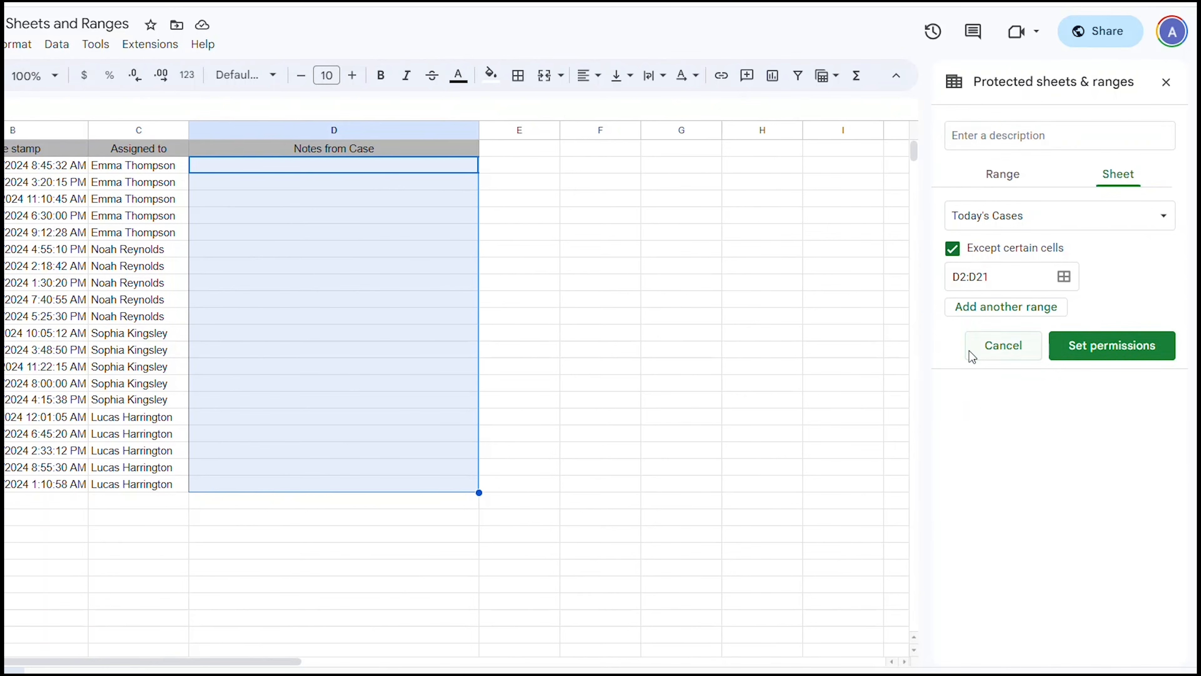
pyautogui.click(1166, 354)
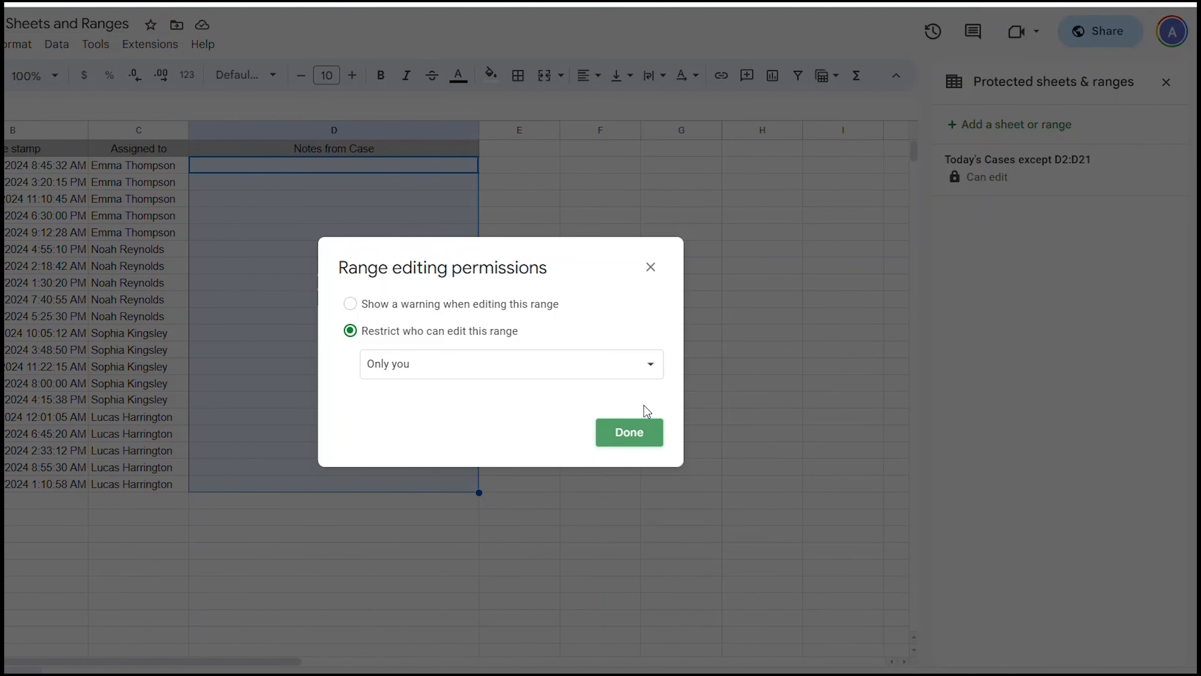
pyautogui.click(644, 428)
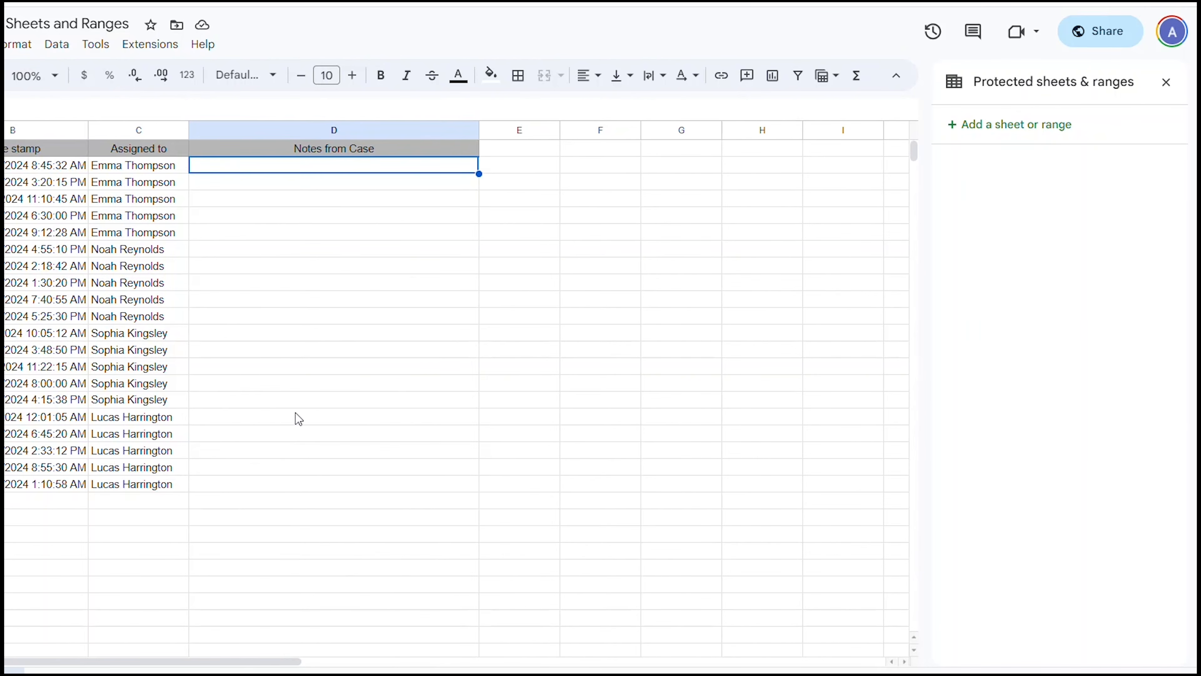
# Start a new range protection and set its range to A1:C21 on Today's Cases.
pyautogui.click(1064, 138)
pyautogui.click(1028, 180)
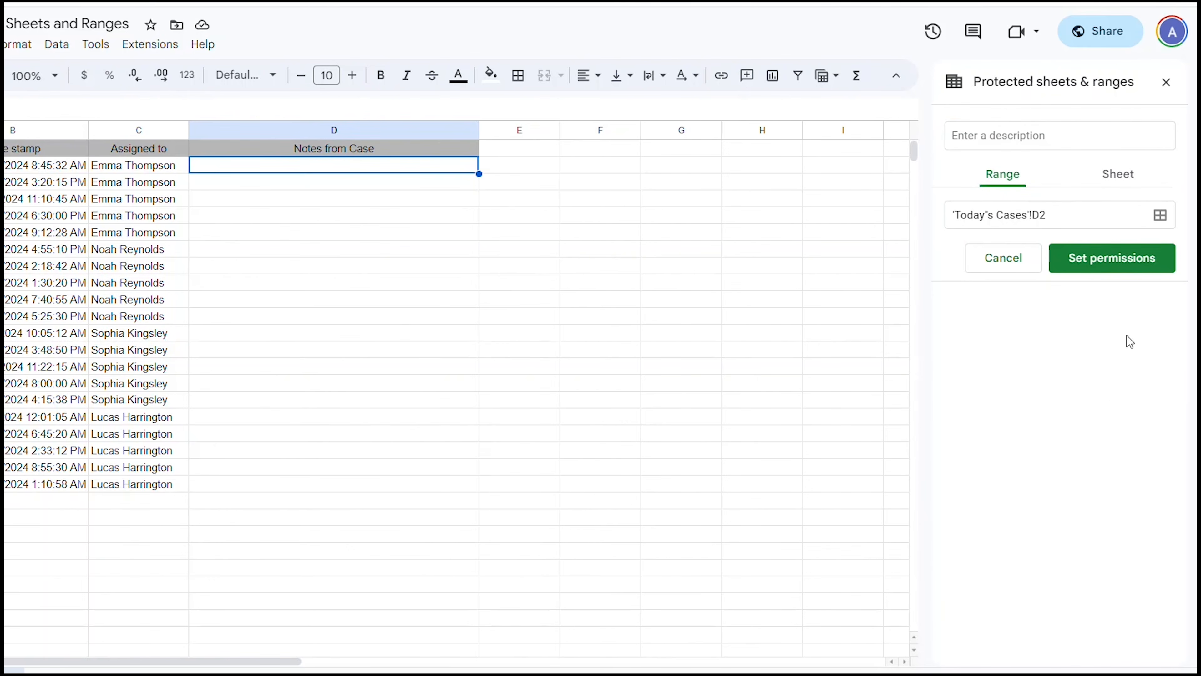
pyautogui.click(1159, 219)
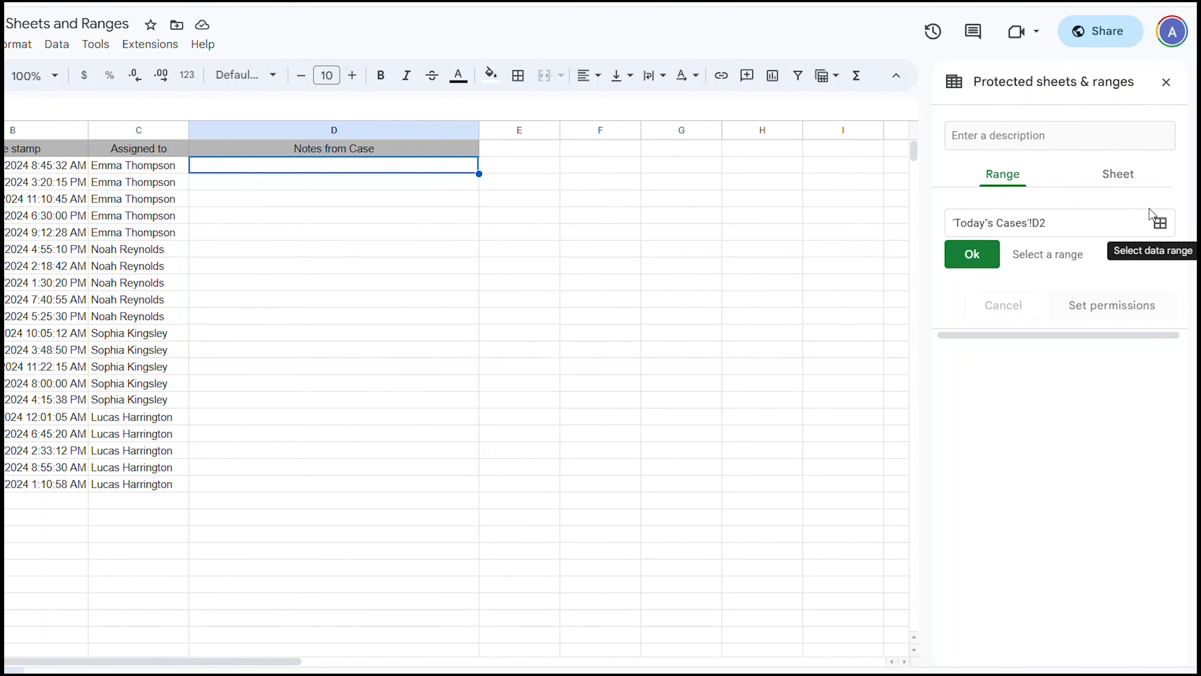
pyautogui.click(1076, 219)
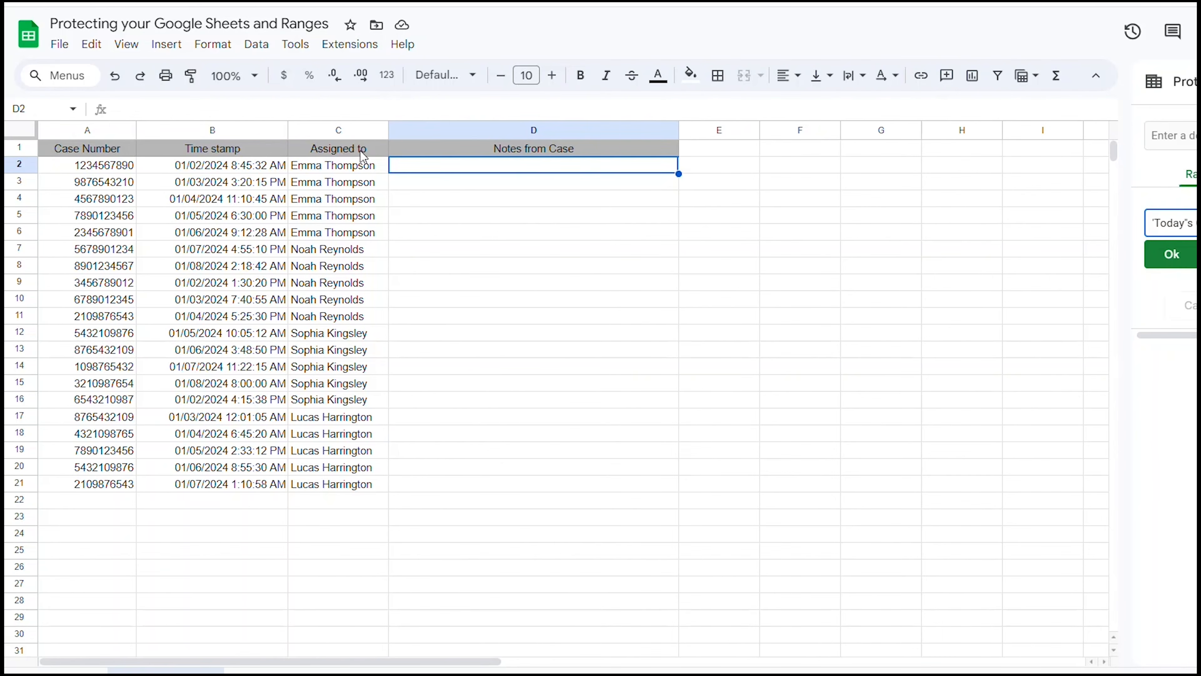
pyautogui.moveTo(81, 150); pyautogui.dragTo(370, 488)
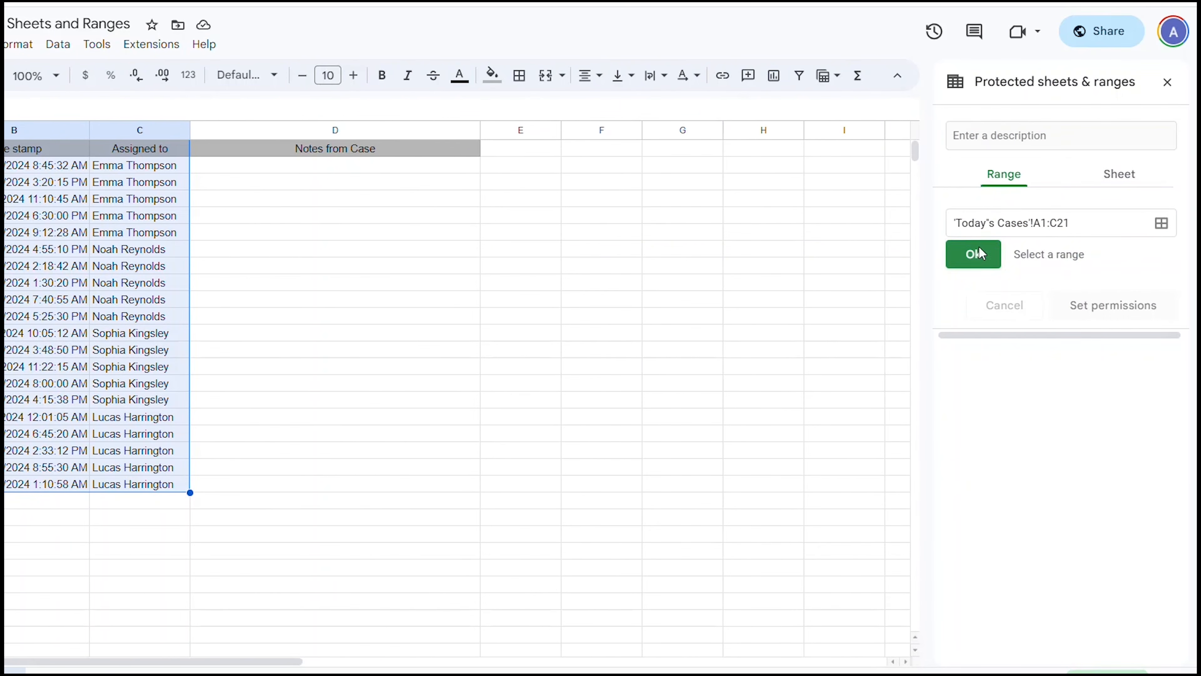
pyautogui.click(973, 254)
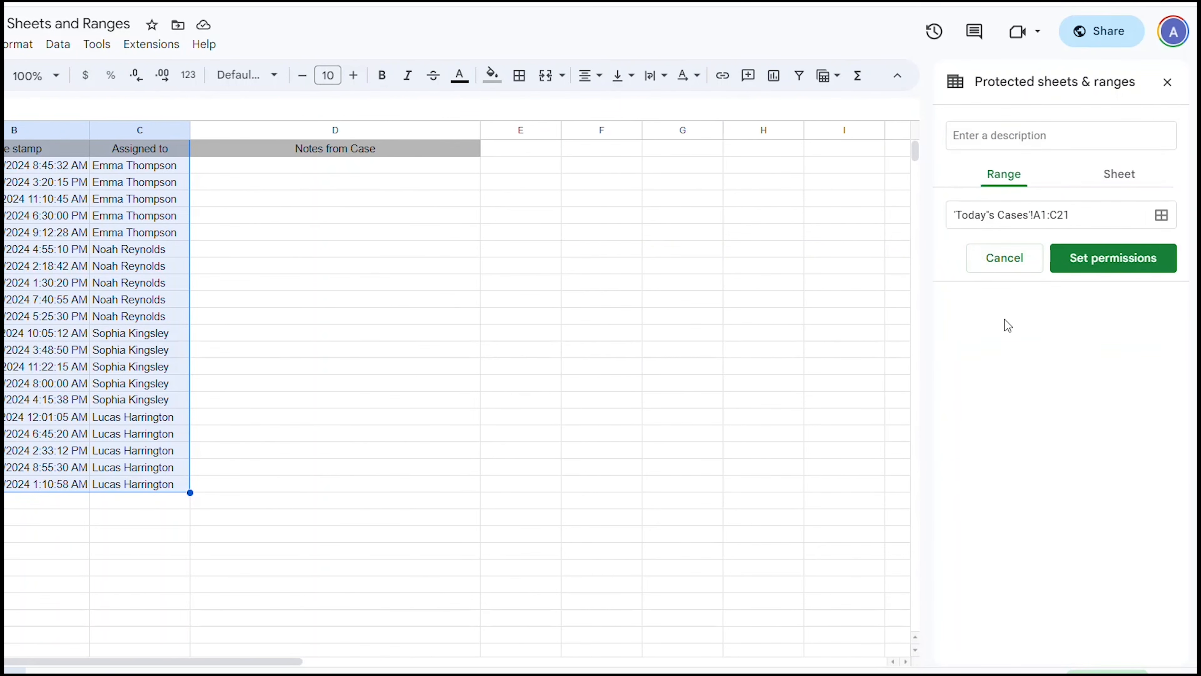
# Apply the A1:C21 range protection on Today's Cases with editing restricted to only you.
pyautogui.click(1171, 263)
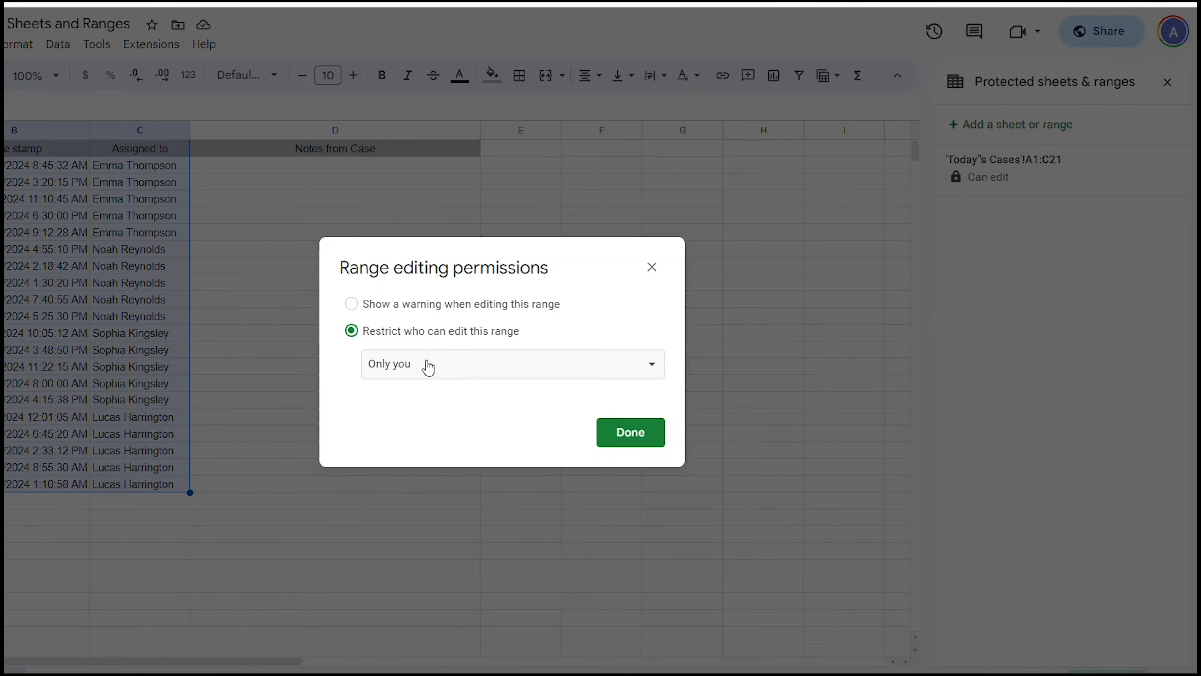
pyautogui.click(621, 437)
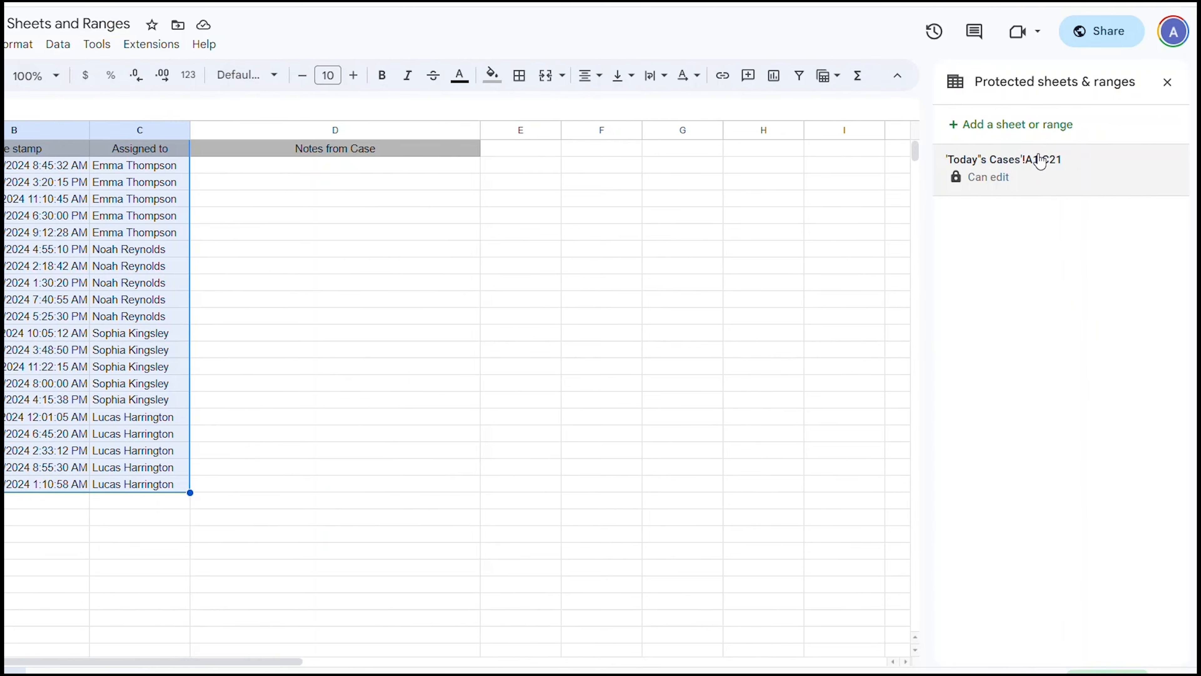
pyautogui.click(656, 286)
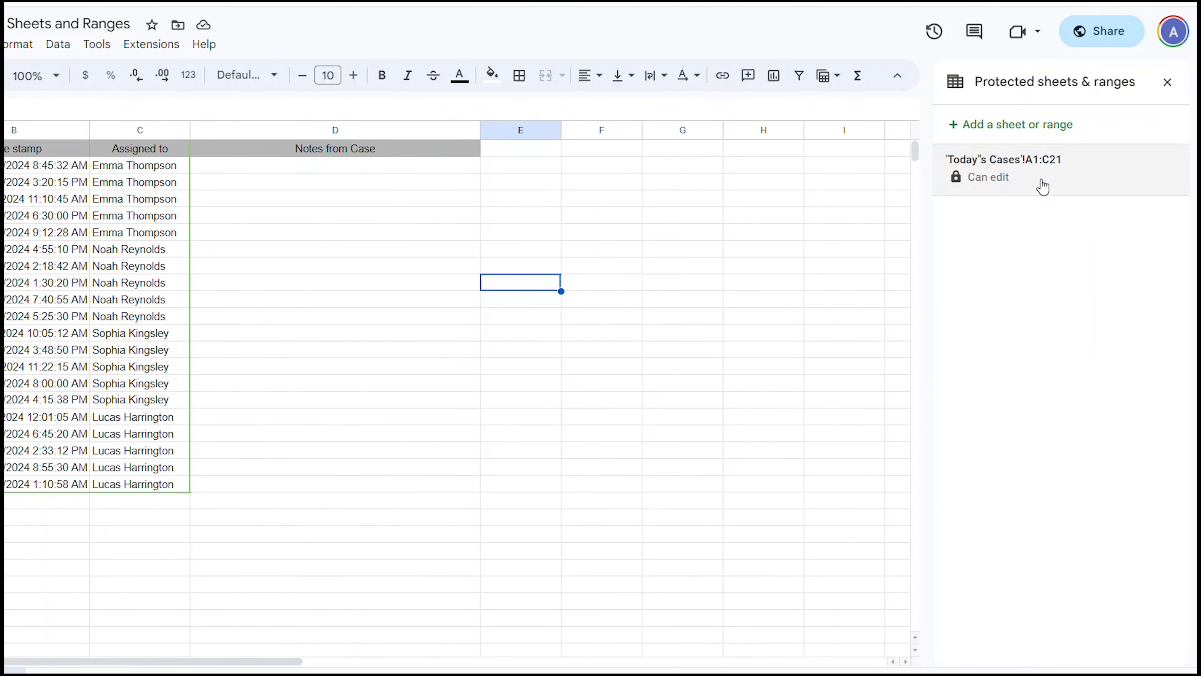
# Open the existing A1:C21 protection and view the choices for who can edit the range.
pyautogui.click(1042, 186)
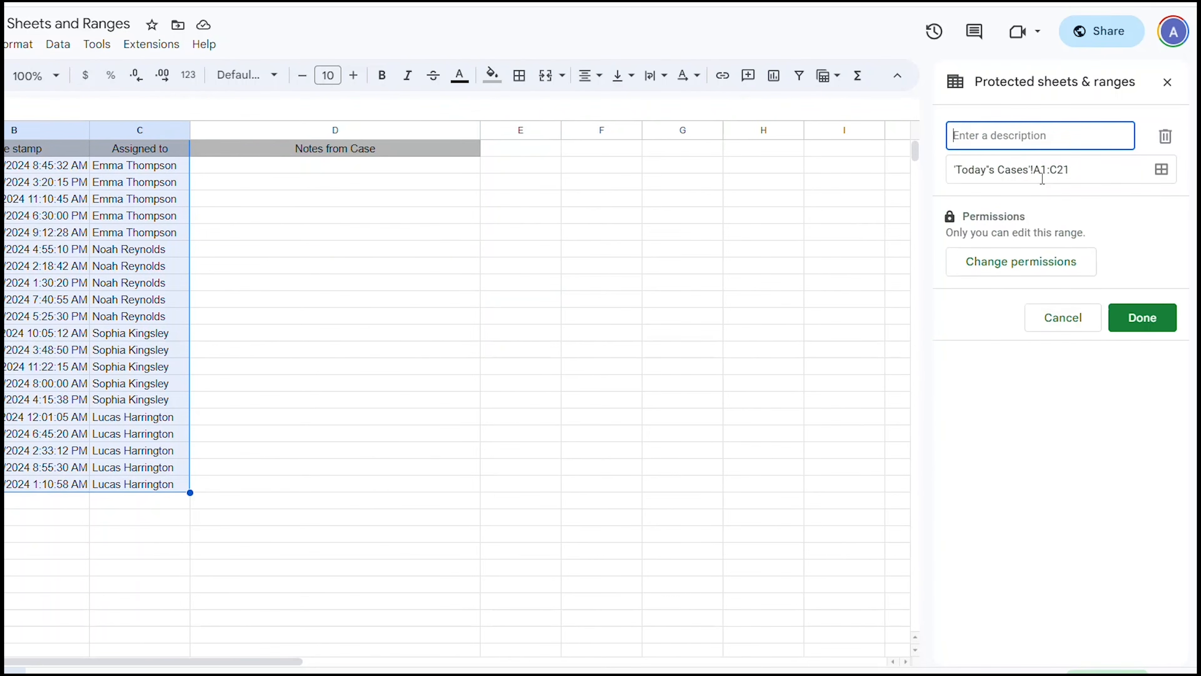
pyautogui.click(1018, 265)
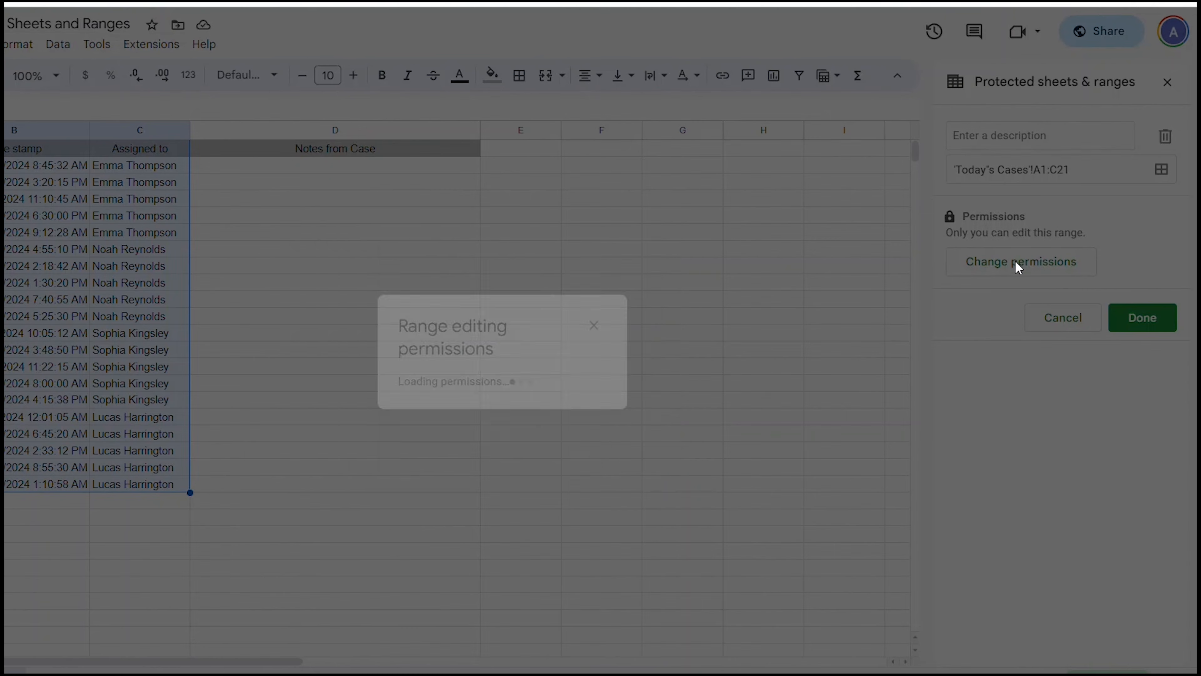
pyautogui.click(428, 364)
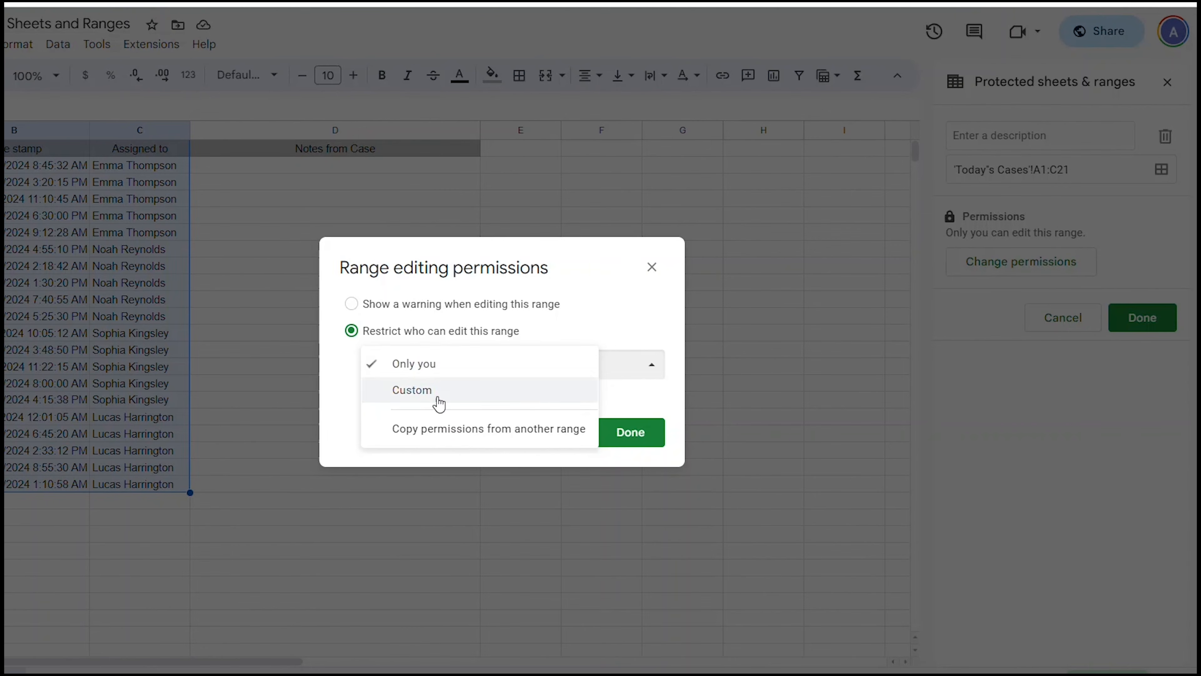
pyautogui.click(652, 266)
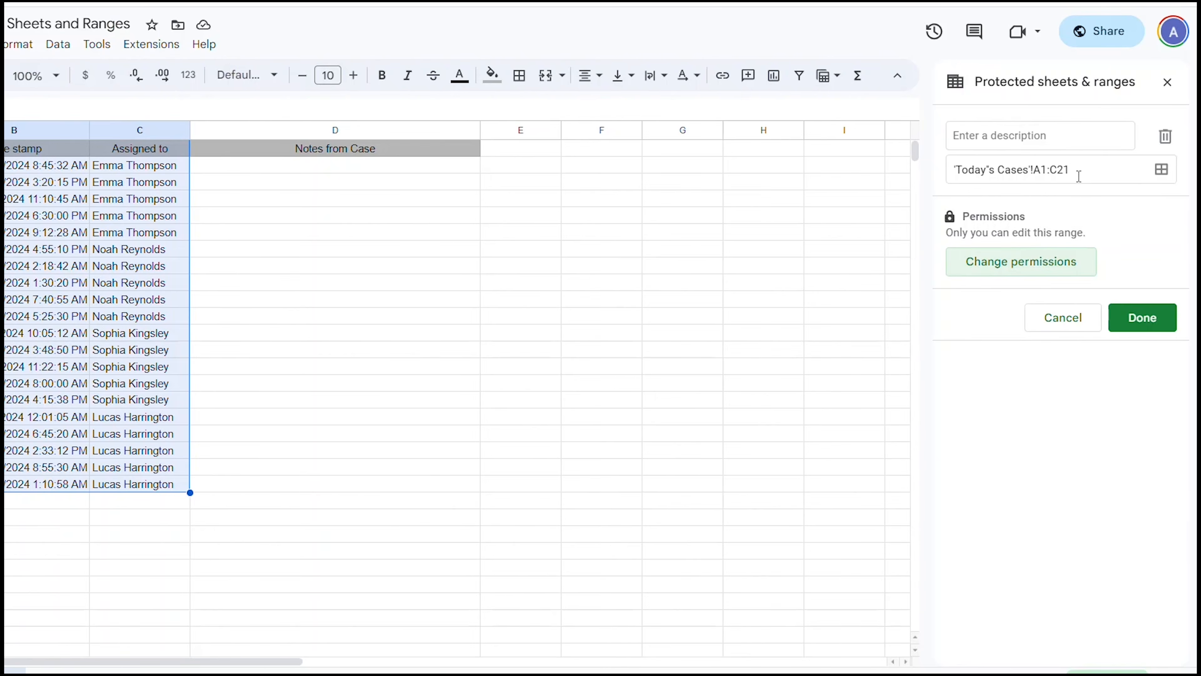
# Remove the protected range A1:C21 from Today's Cases and confirm the removal.
pyautogui.click(1166, 138)
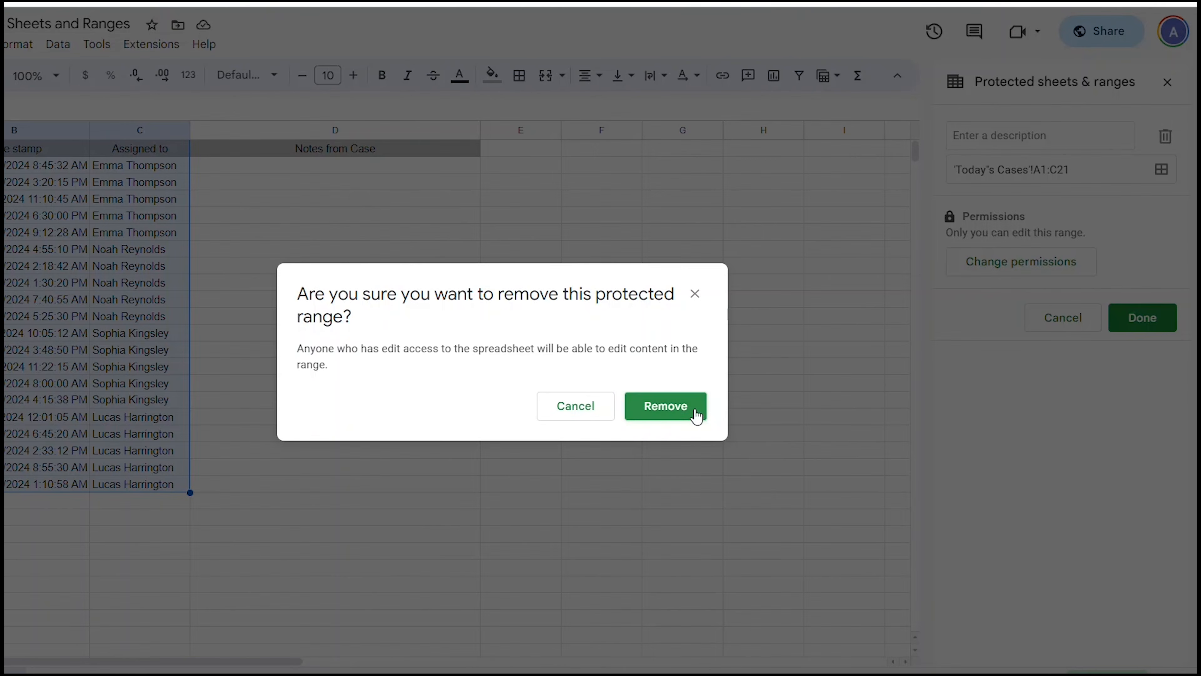
pyautogui.click(667, 407)
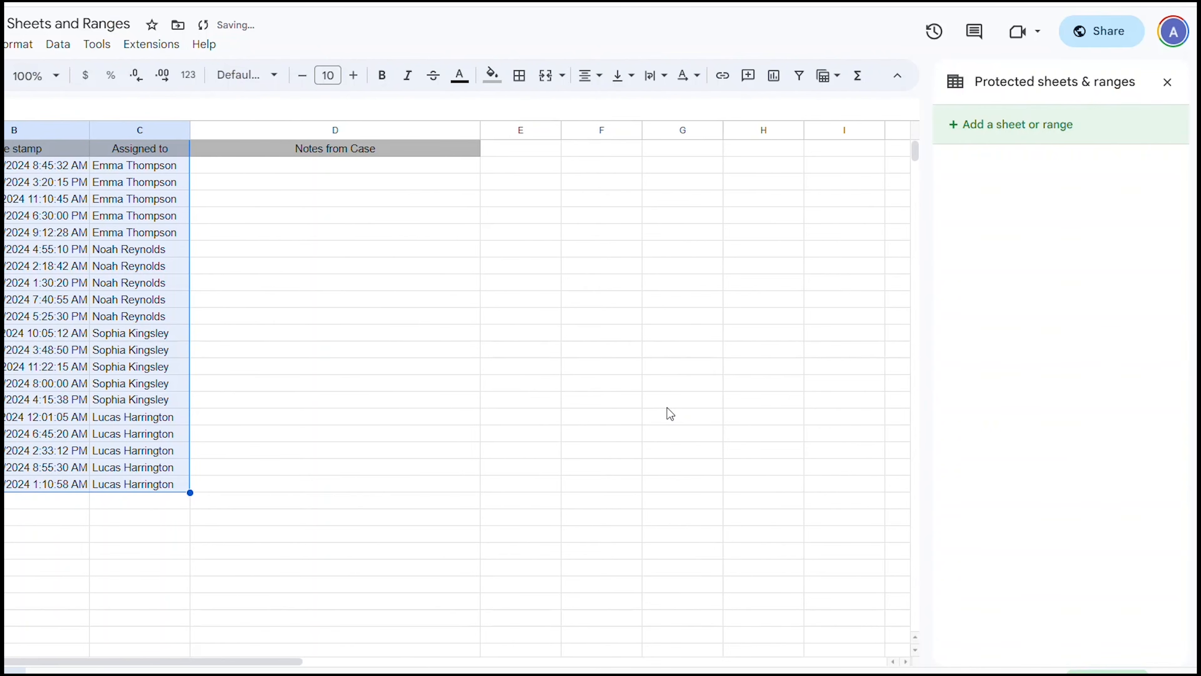